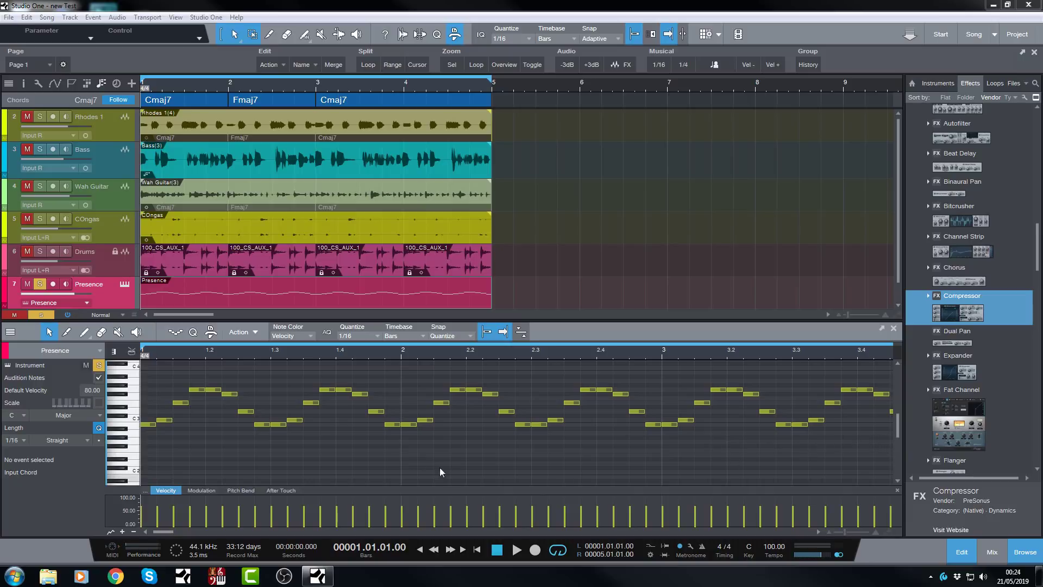
- Play the song briefly to audition the Presence arpeggio, then stop playback
mouse_move(218, 396)
key("space")
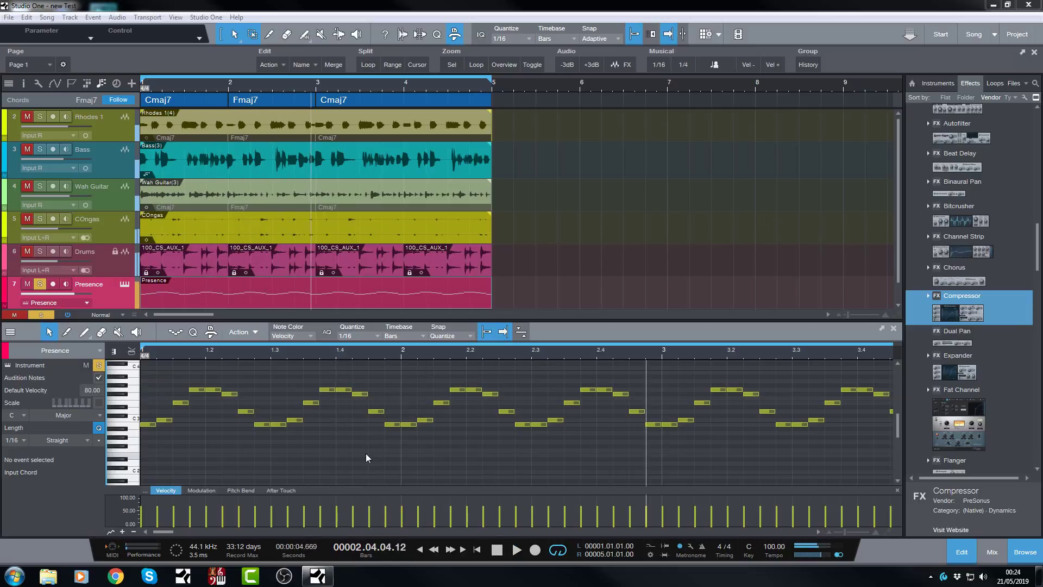
key("space")
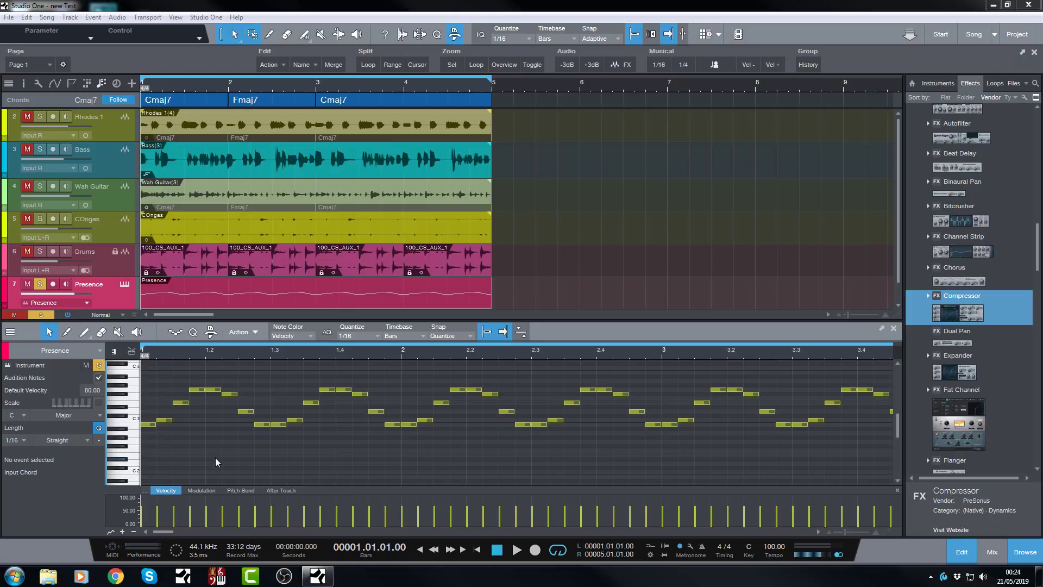
- Select all the Presence notes and bring up the piano roll's Action list
left_click(151, 425)
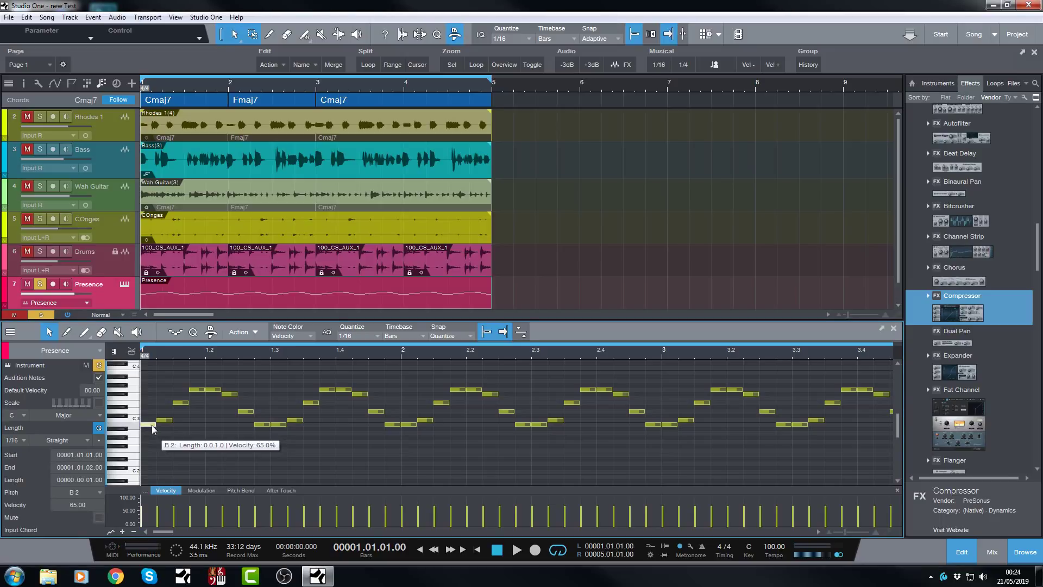
key("ctrl+a")
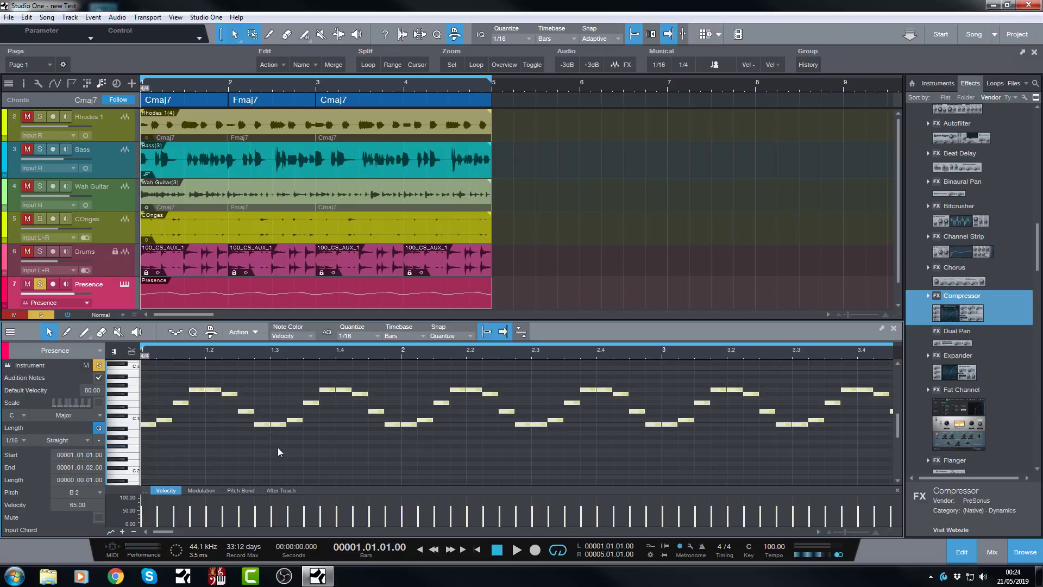
left_click(254, 329)
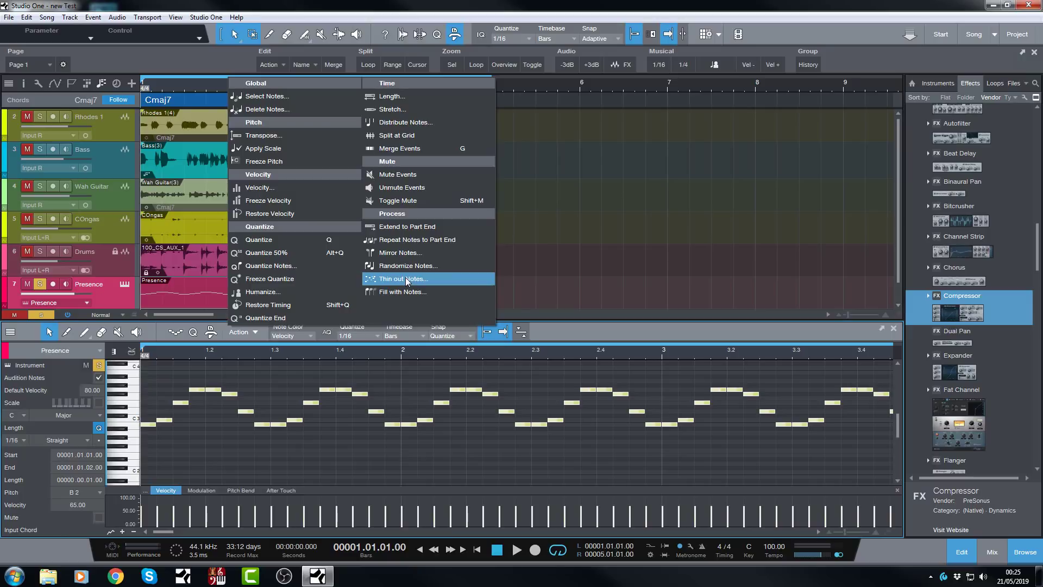
- Thin out the Presence notes with Simplify at 50%, then play and stop to audition
left_click(405, 278)
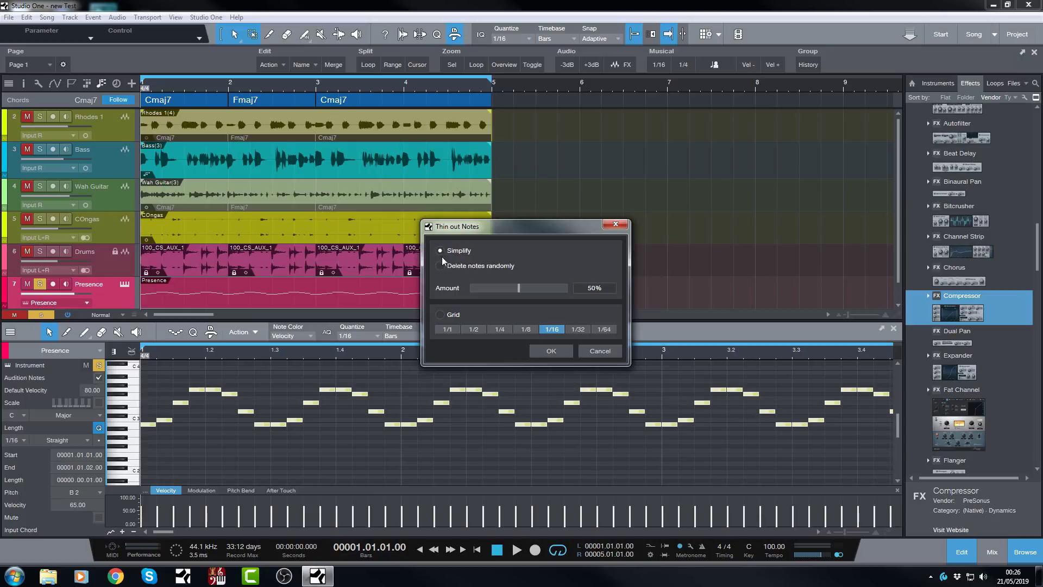
left_click(545, 350)
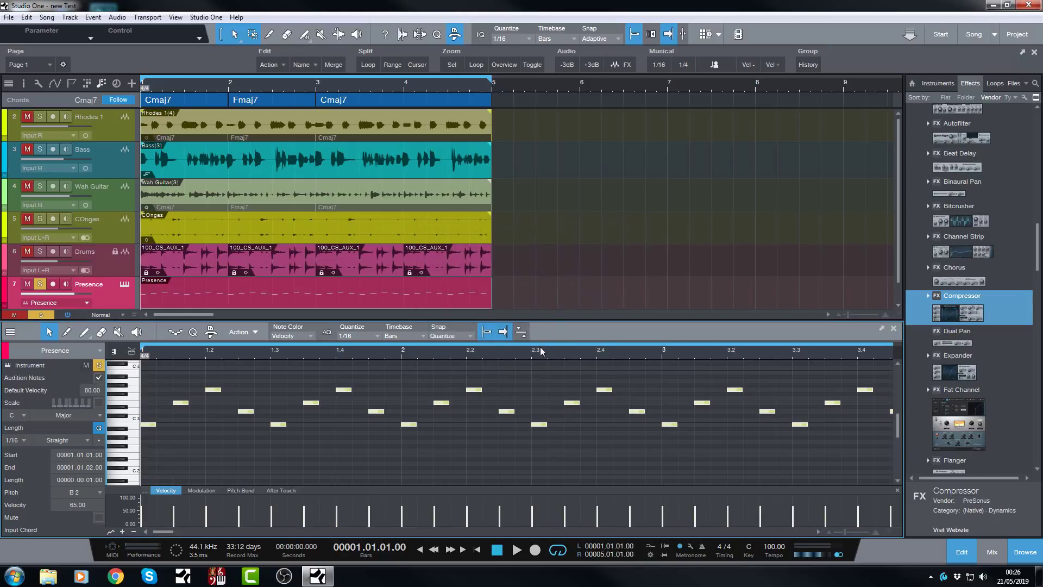
key("space")
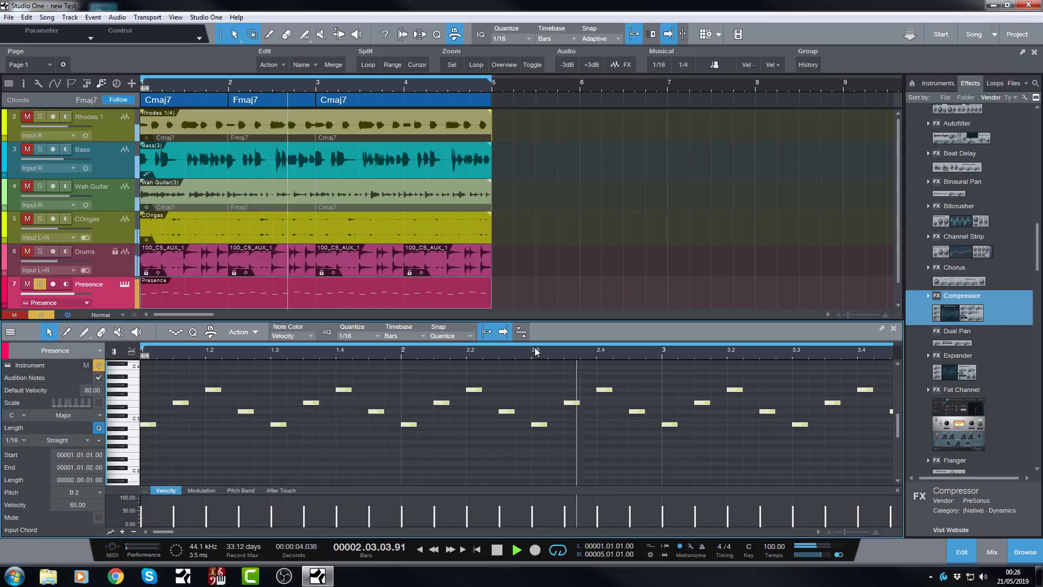
key("space")
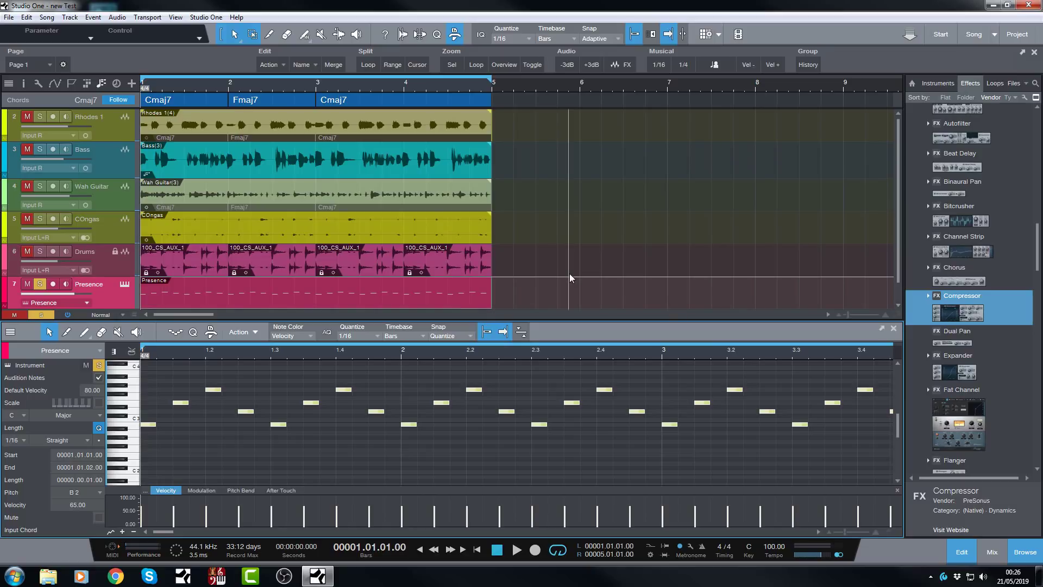
- Undo the thinning to restore all notes, then reselect the whole Presence arpeggio
key("ctrl+v")
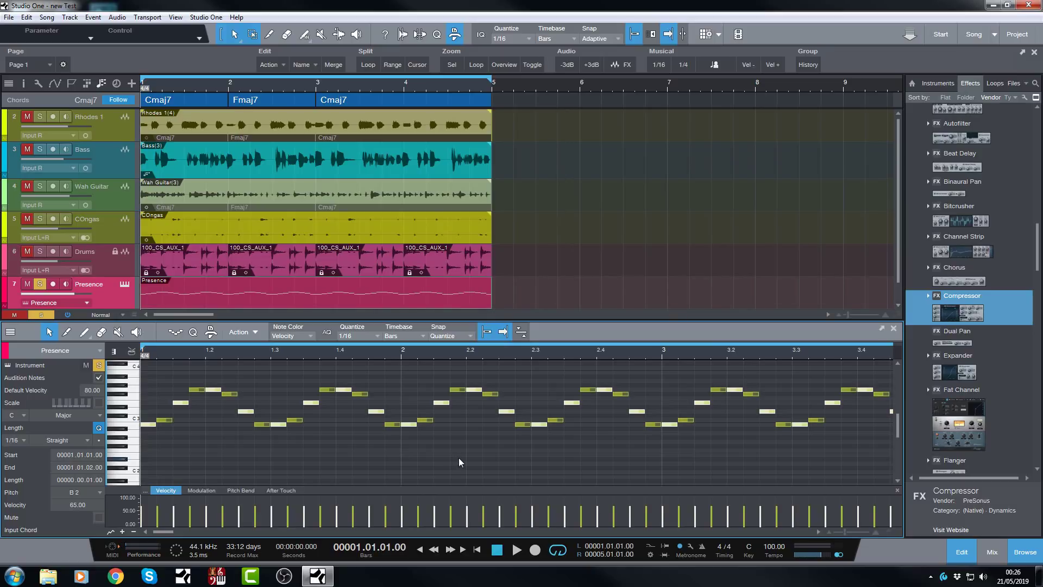
left_click(460, 454)
left_click(151, 424)
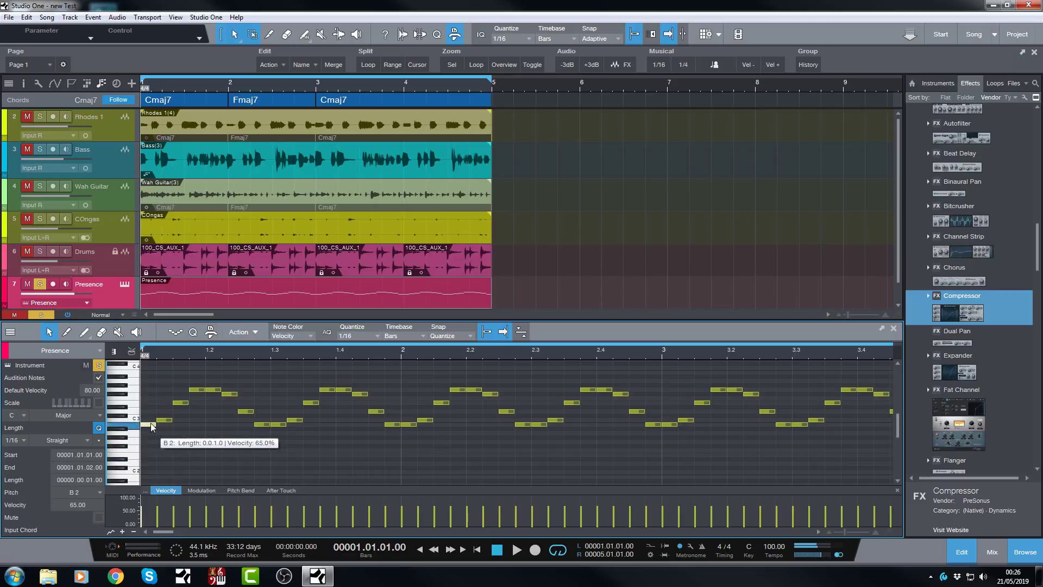
key("ctrl+a")
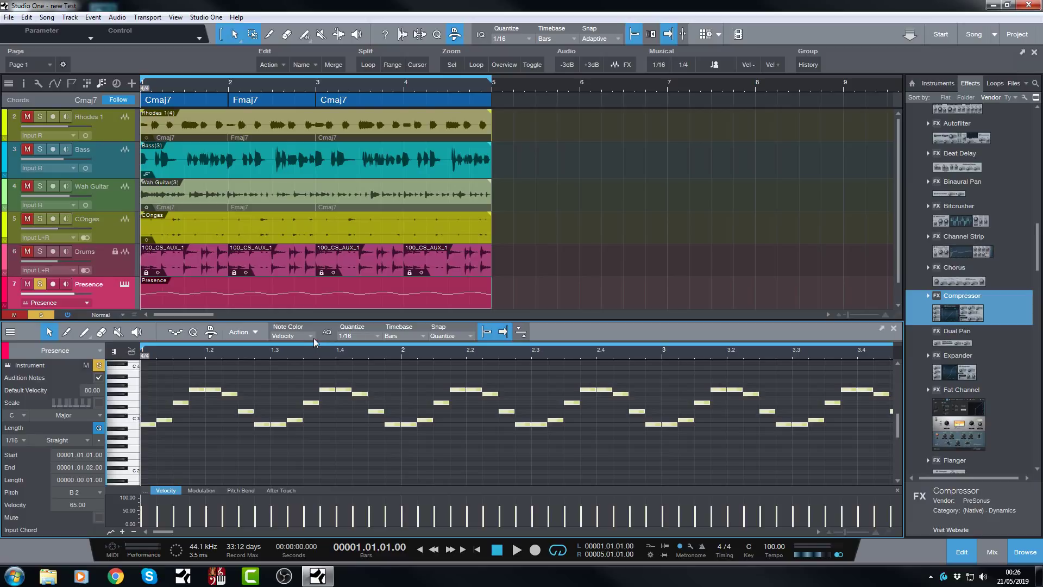
- Apply Thin out Notes with Delete notes randomly at 50%
left_click(257, 331)
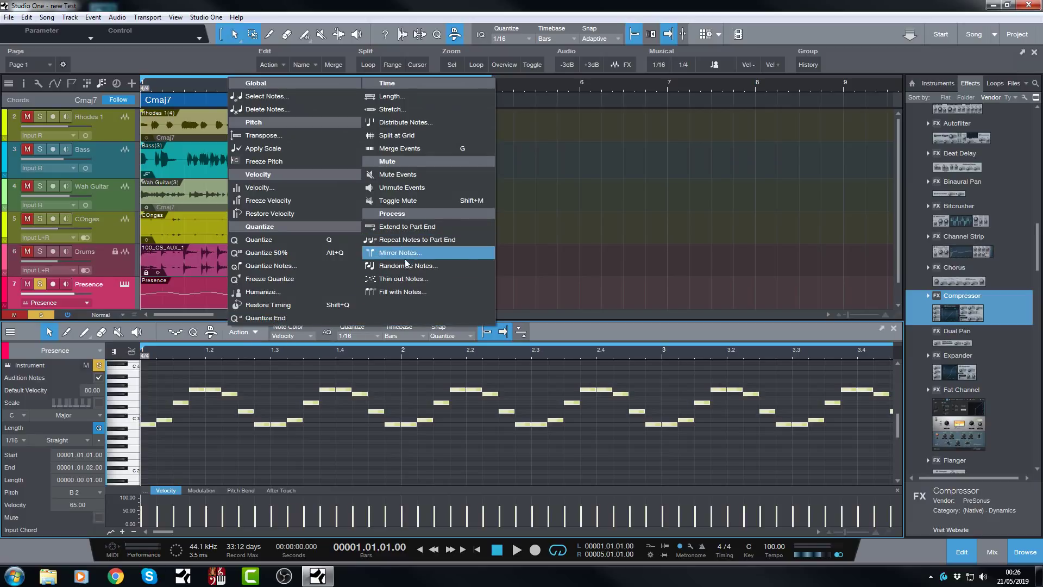
left_click(402, 277)
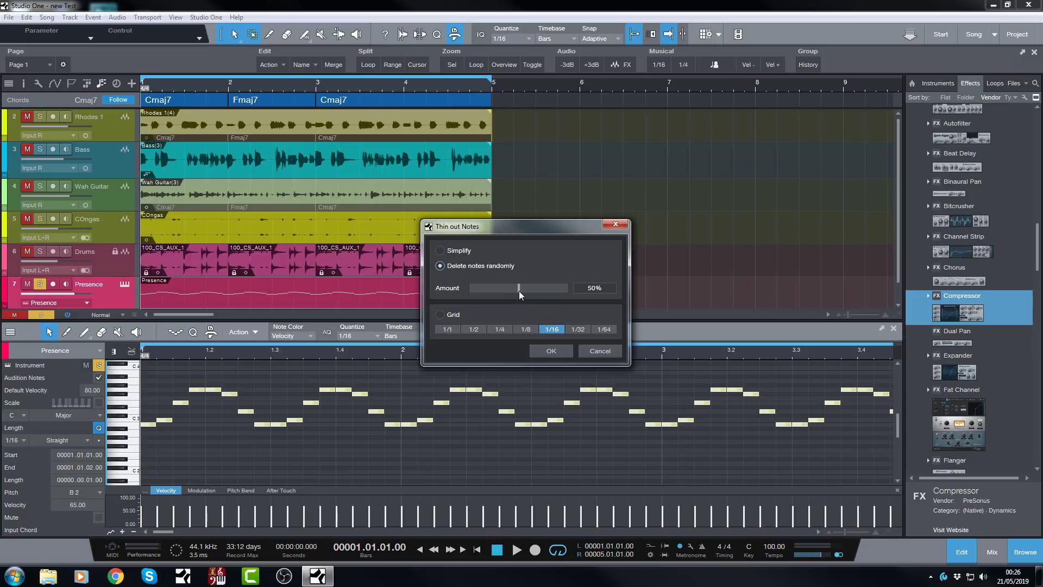
left_click(550, 351)
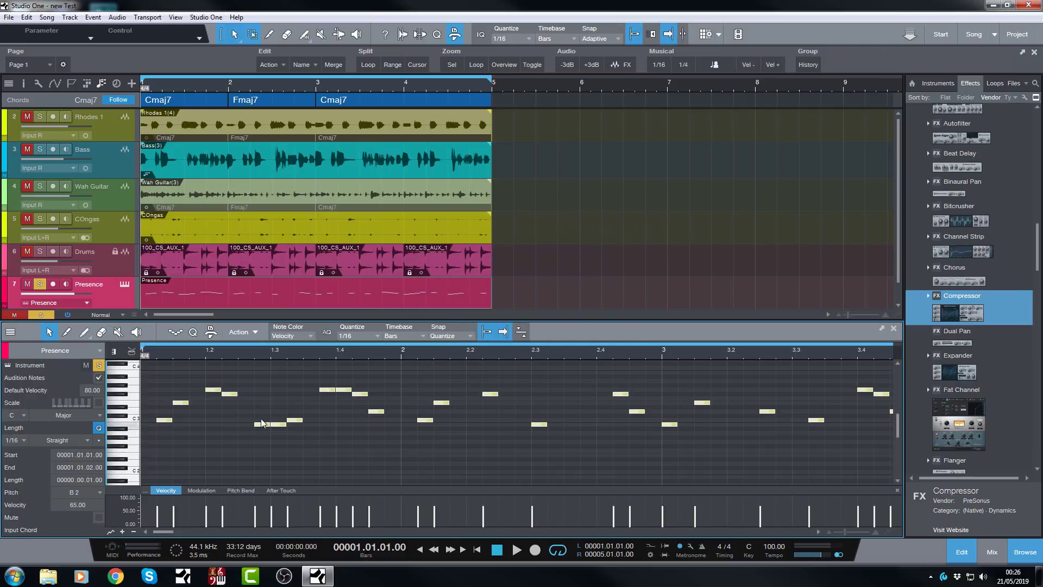
key("space")
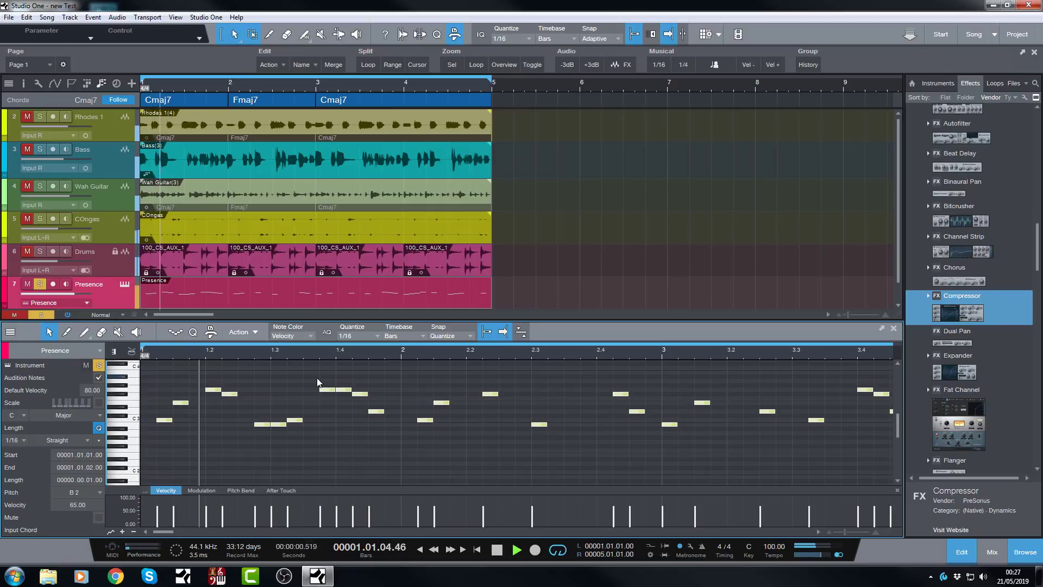
key("space")
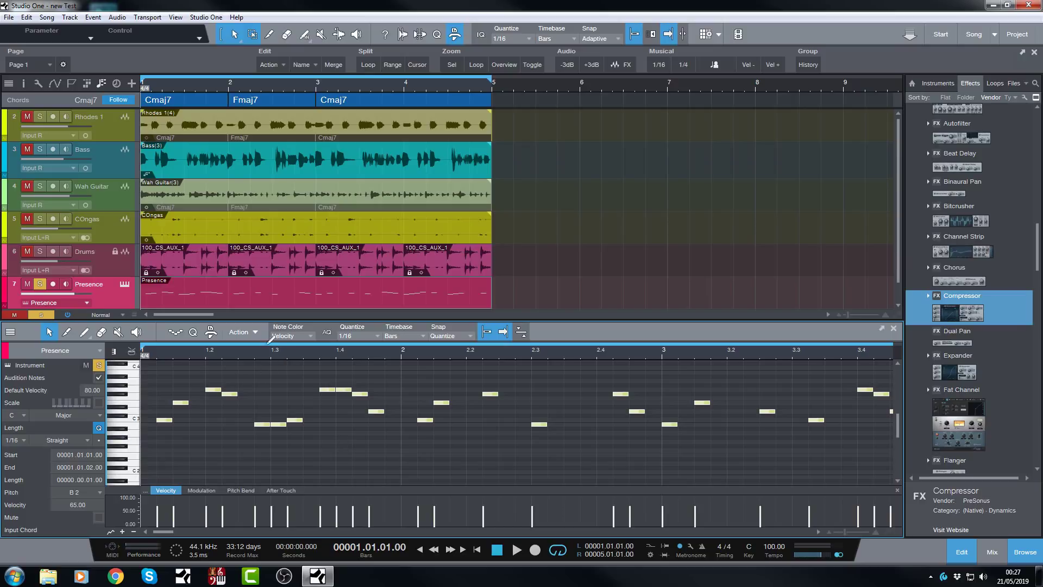
left_click(253, 334)
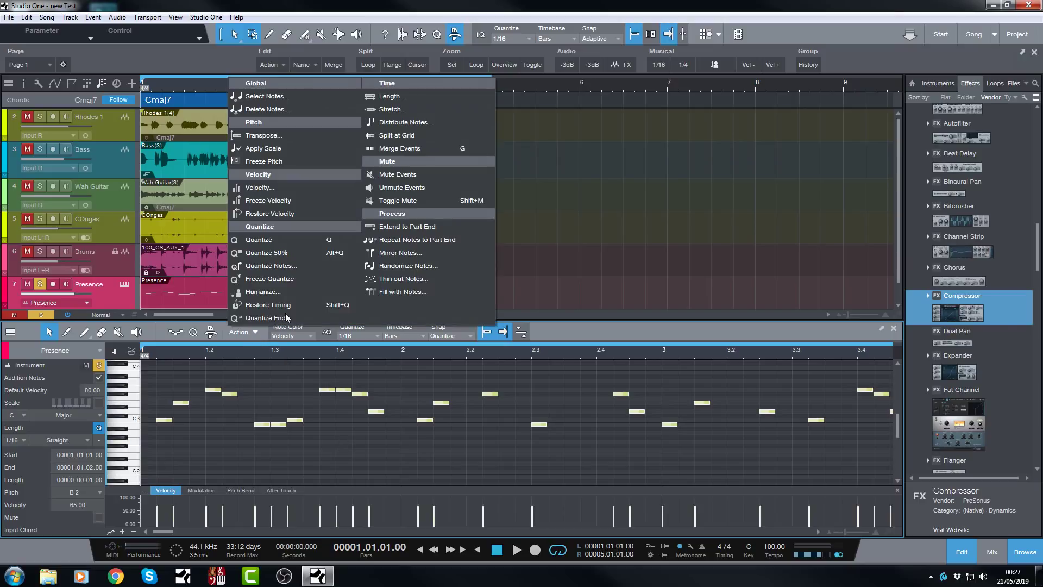
left_click(383, 266)
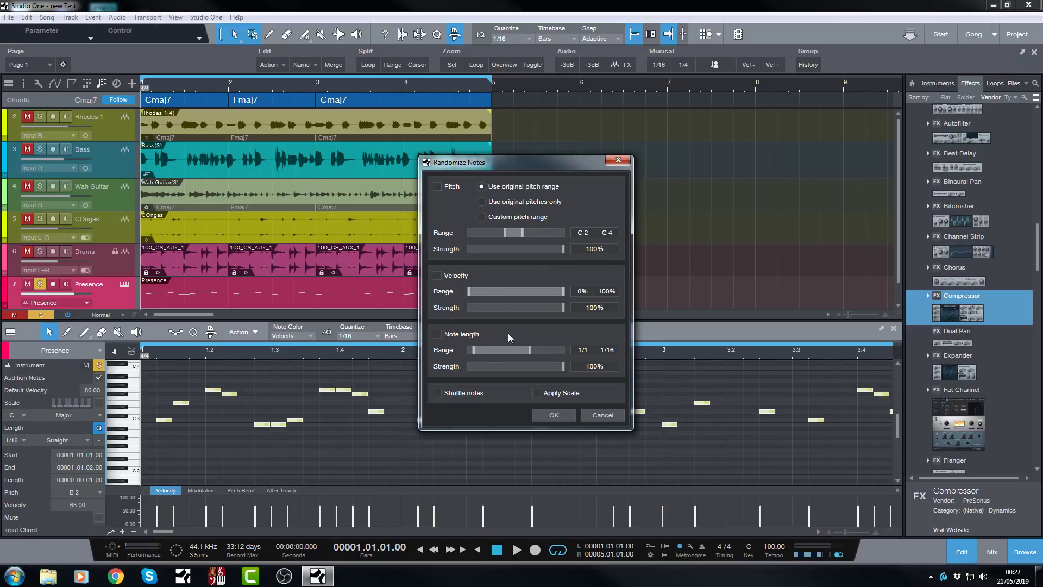
left_click(553, 414)
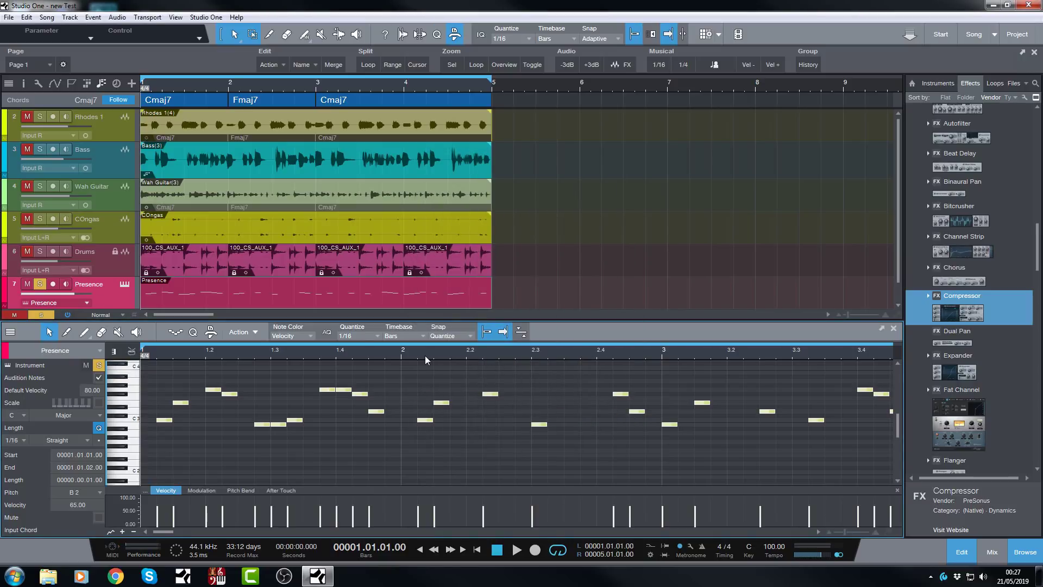
- Run Randomize Notes with Velocity, Note length and Shuffle notes checked, then play and stop
left_click(253, 332)
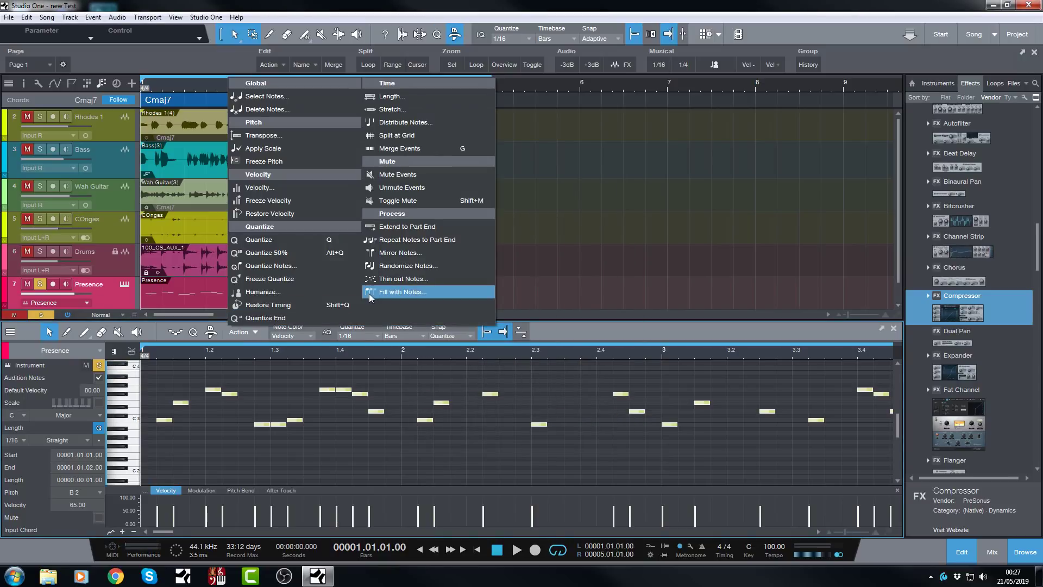
left_click(398, 267)
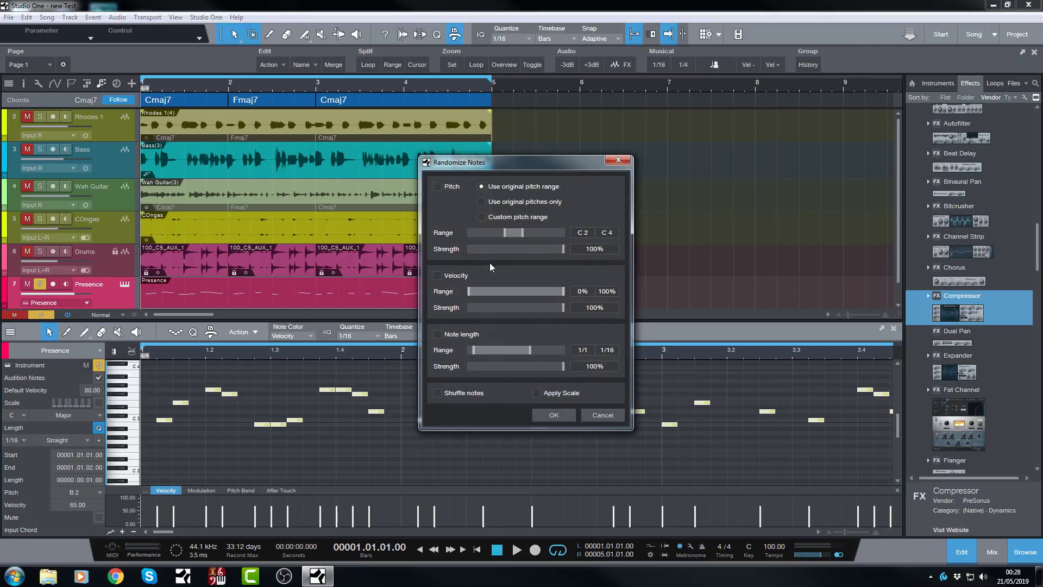
left_click(439, 276)
left_click(438, 335)
left_click(438, 392)
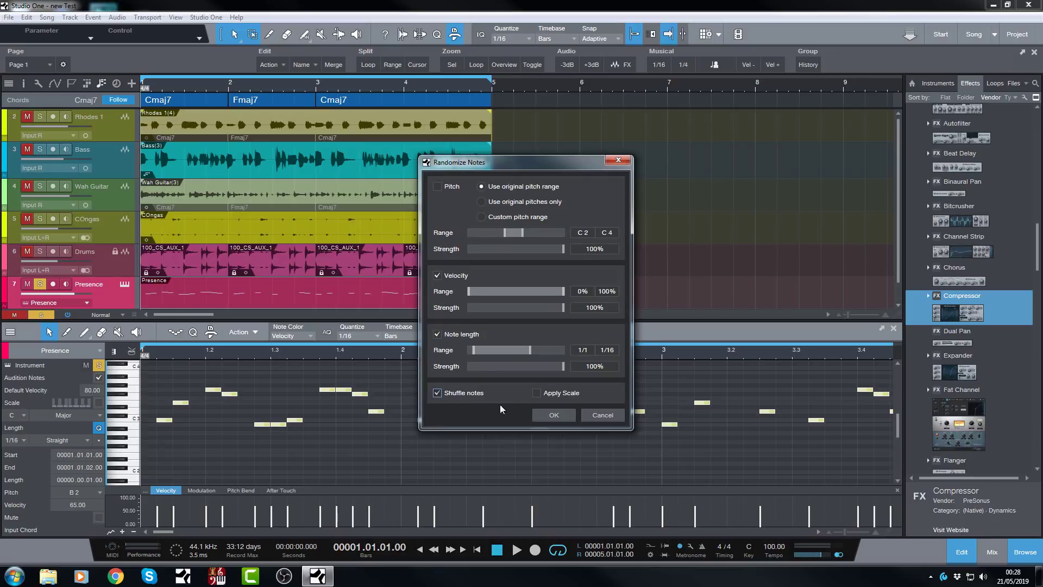
left_click(552, 415)
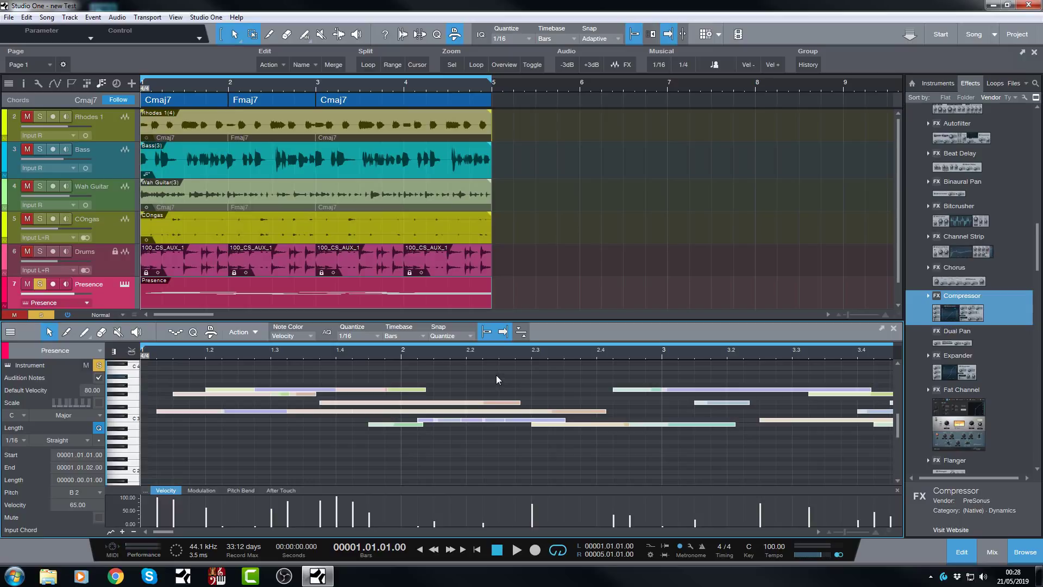
key("space")
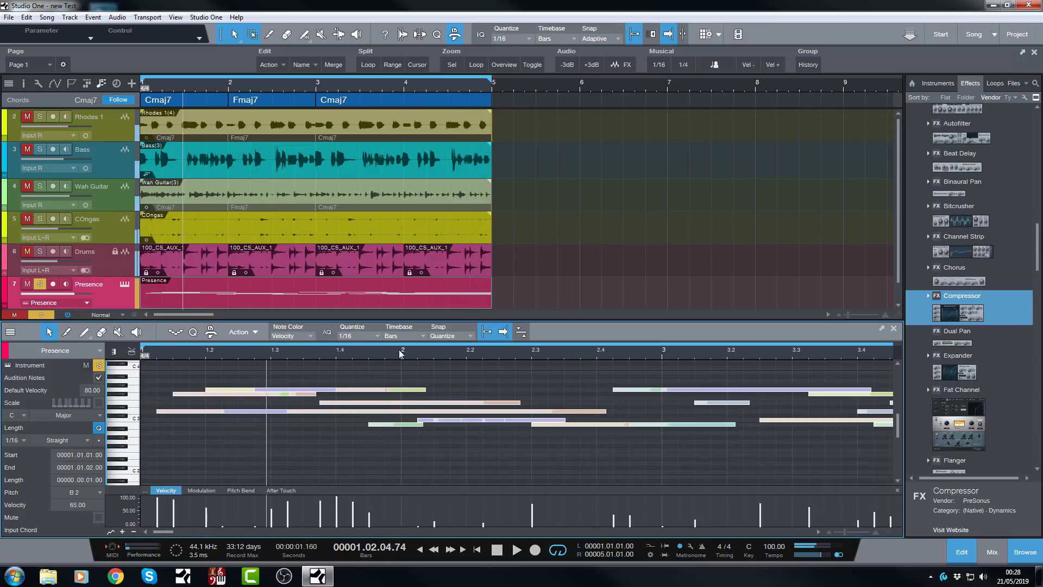
key("space")
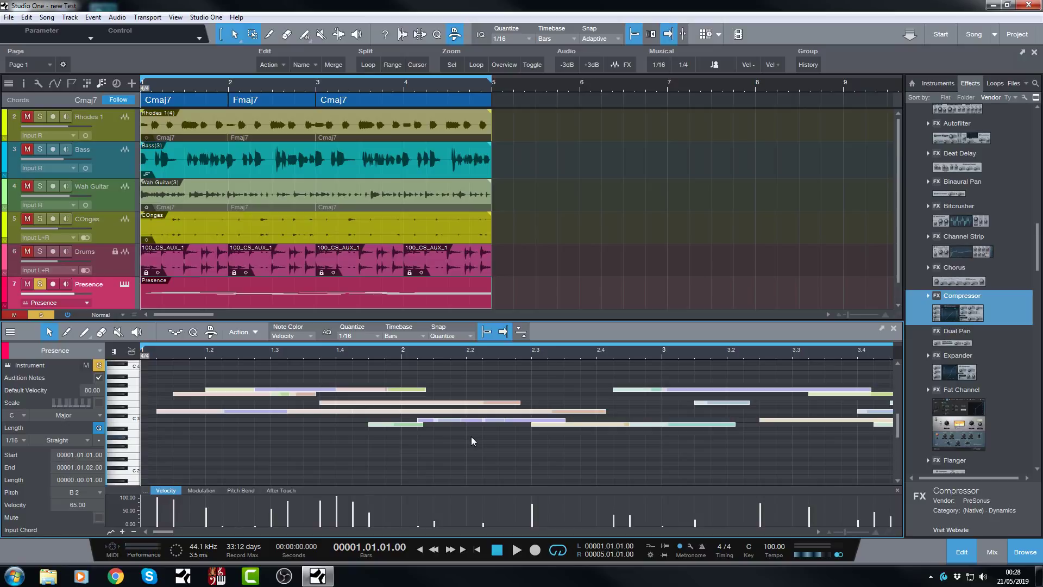
- Undo the randomization and random deletion to restore the full Presence arpeggio, then deselect the notes
key("ctrl+z")
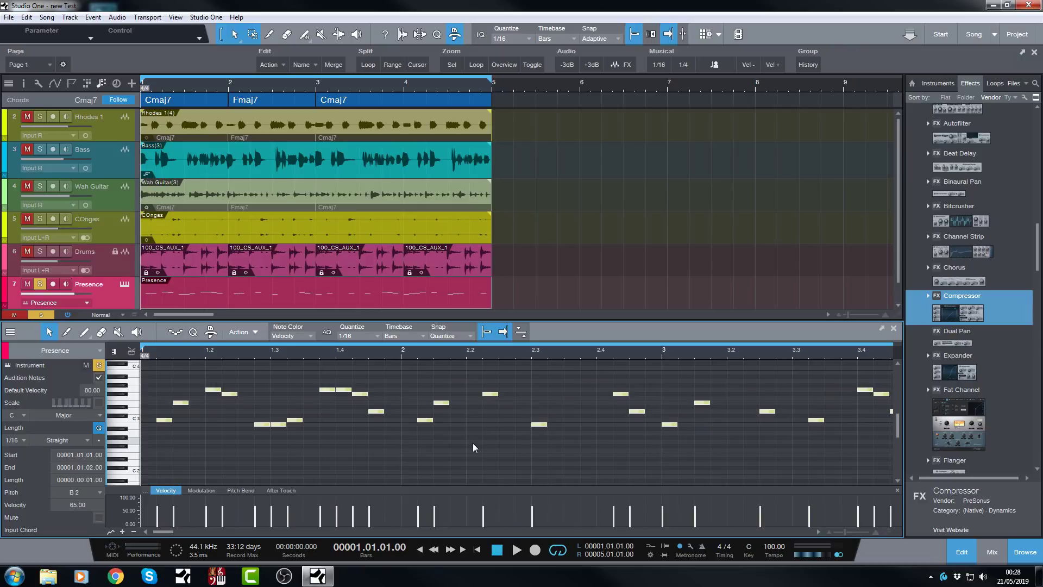
key("ctrl+z")
key("ctrl+z")
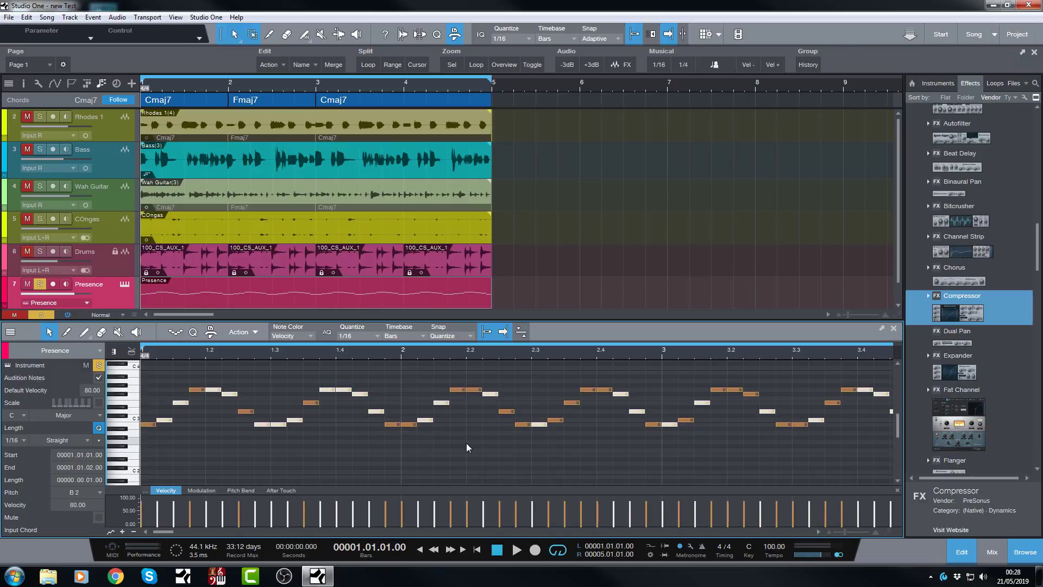
left_click(466, 445)
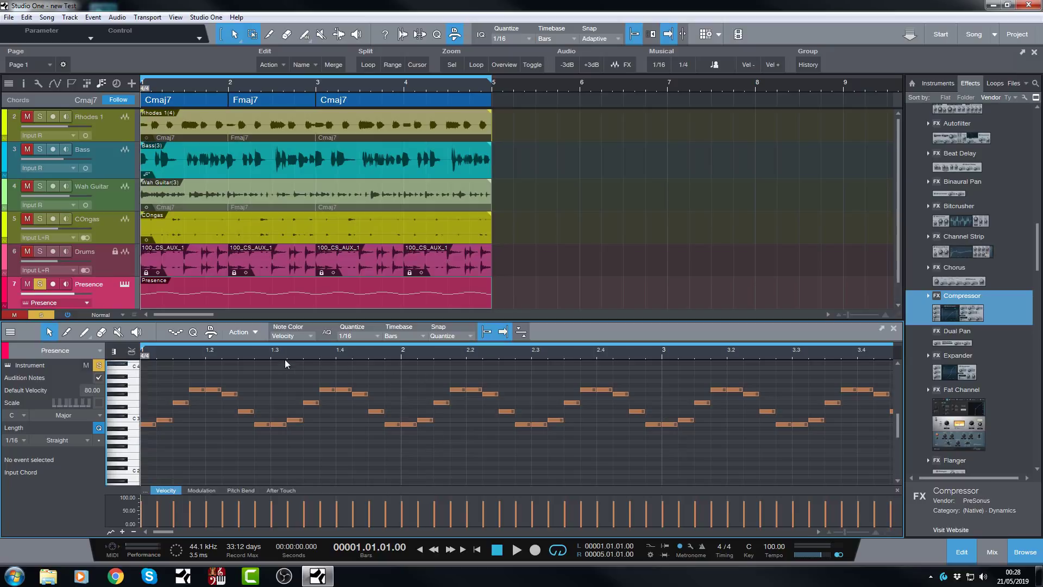
left_click(252, 333)
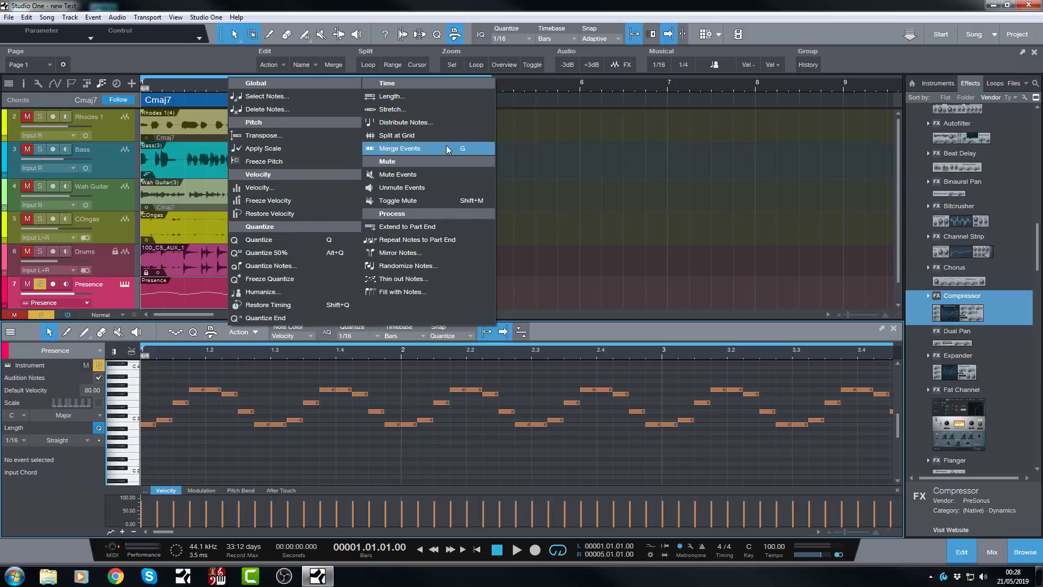
- Close the note editor, deselect Presence, and show the first Cmaj7 chord's settings in the Inspector
left_click(894, 329)
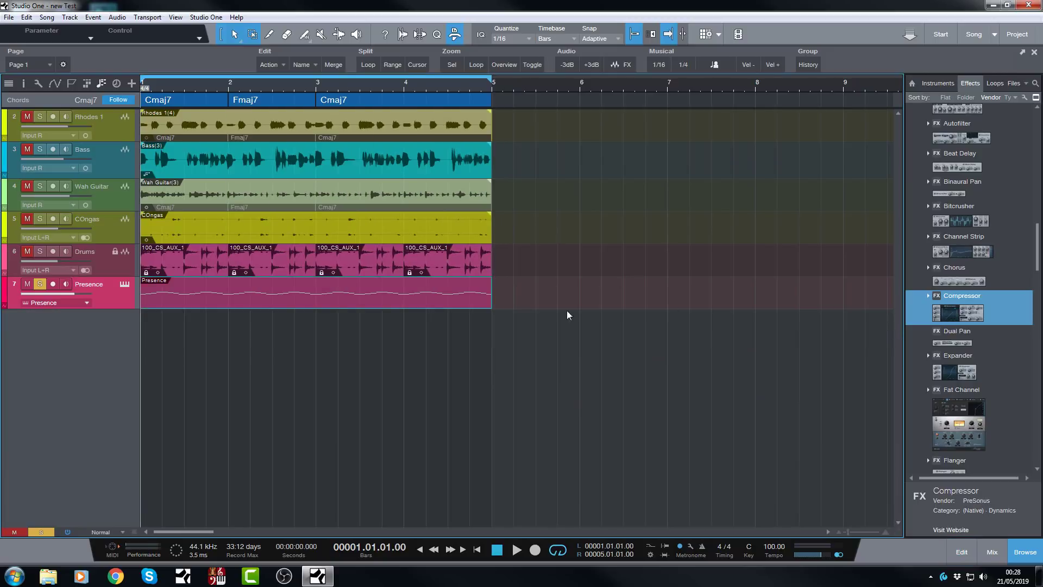
left_click(346, 375)
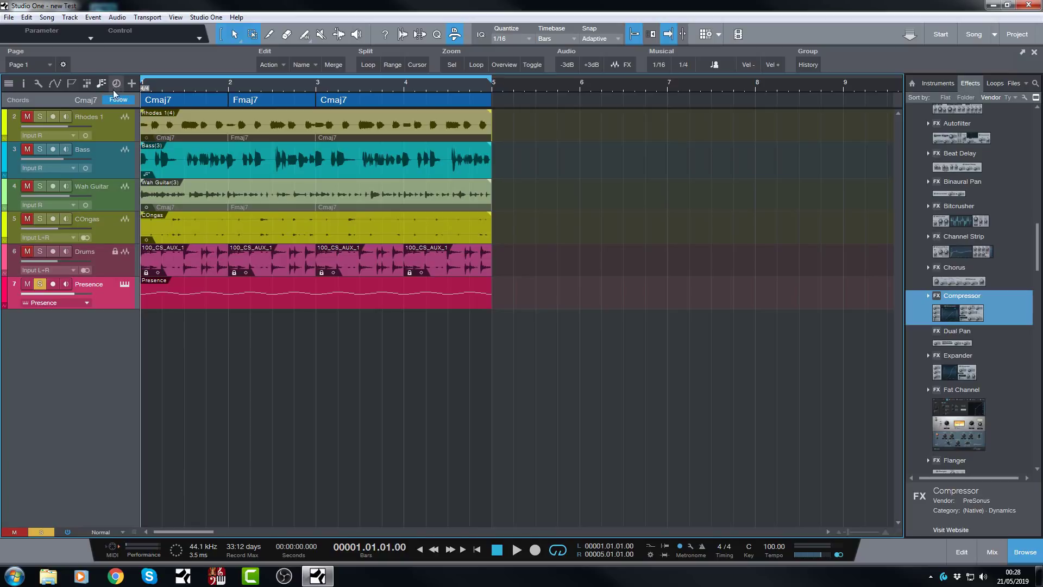
left_click(164, 100)
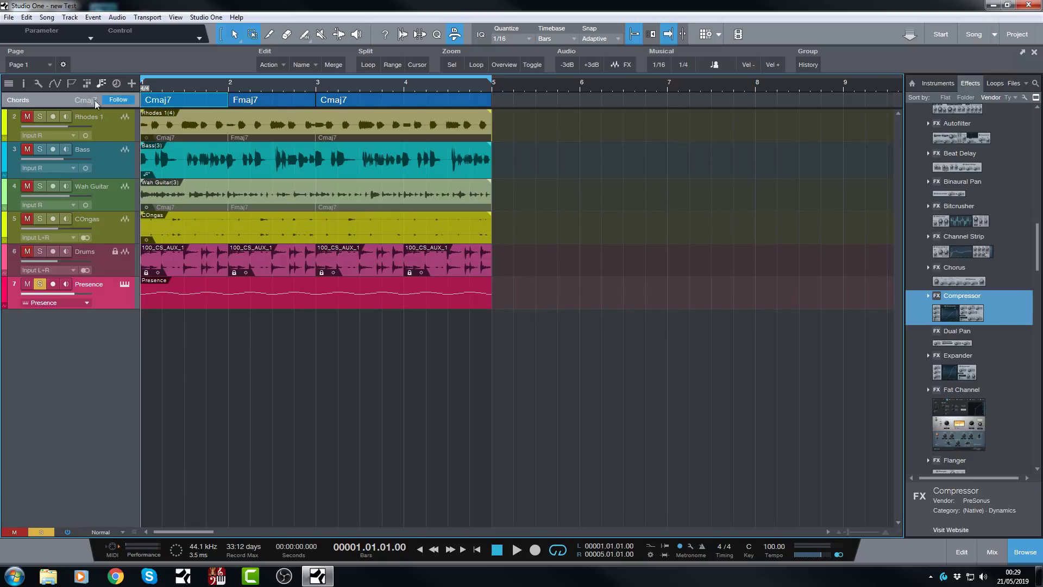
left_click(24, 83)
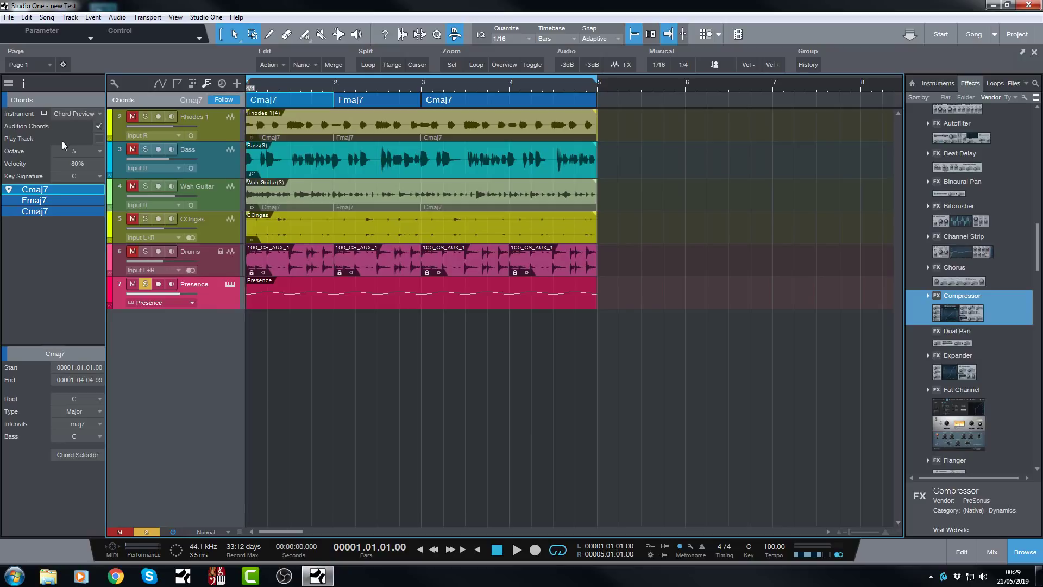
- Turn off the Presence track's solo in the Console, leaving the mixer showing
key("F3")
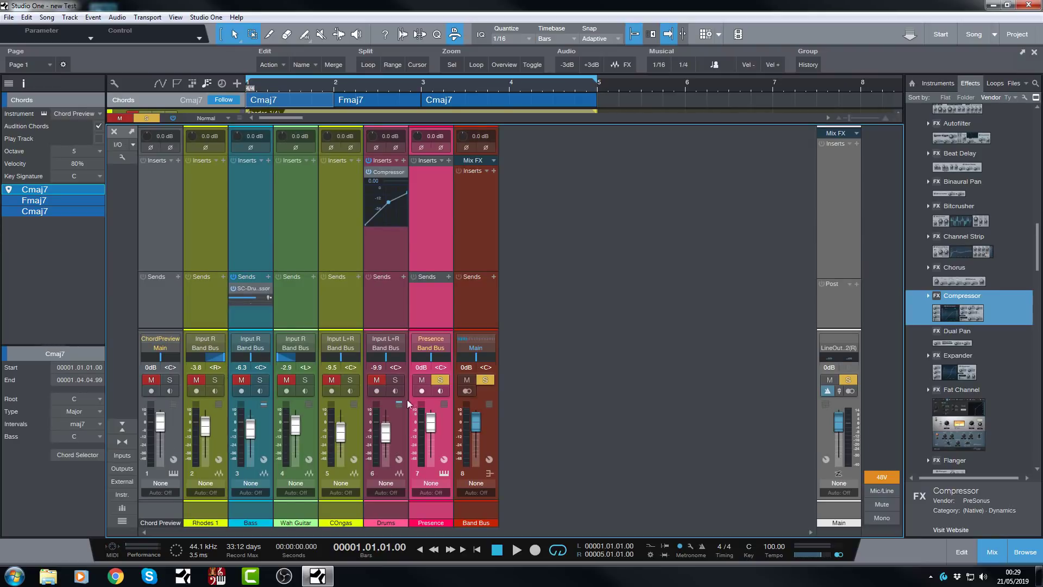
left_click(440, 379)
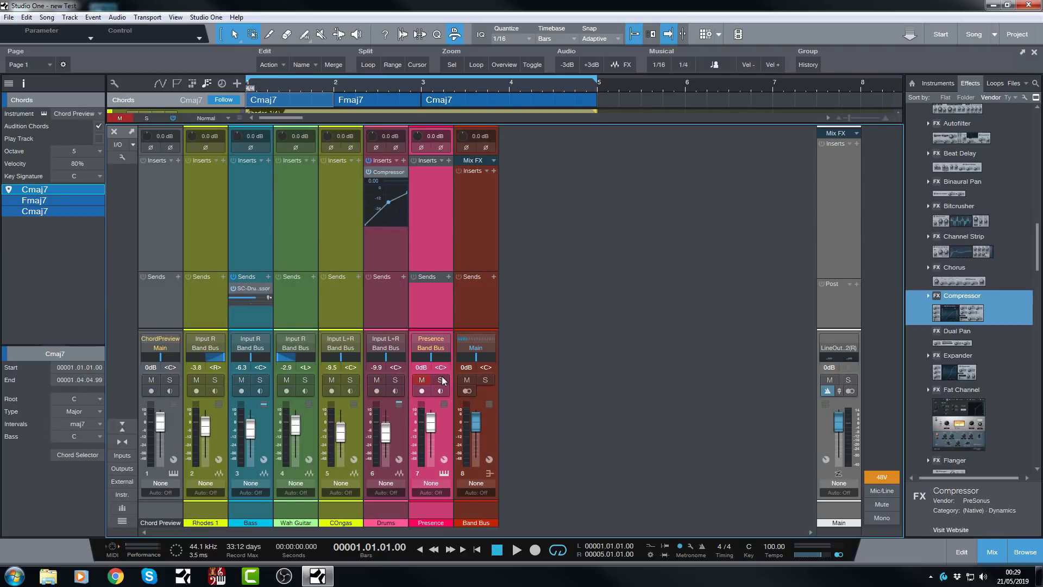
left_click(421, 380)
key("F3")
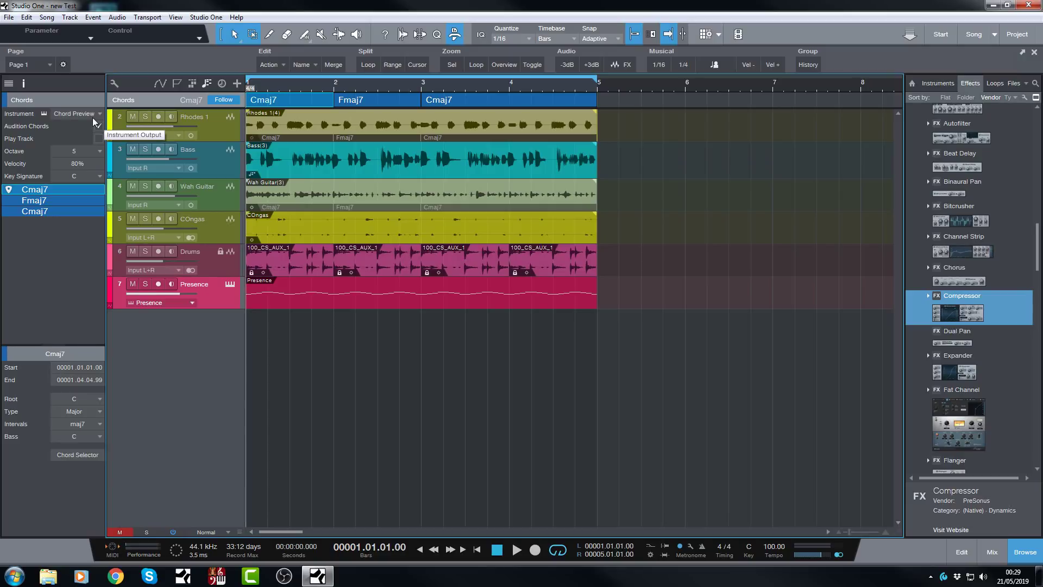
key("F3")
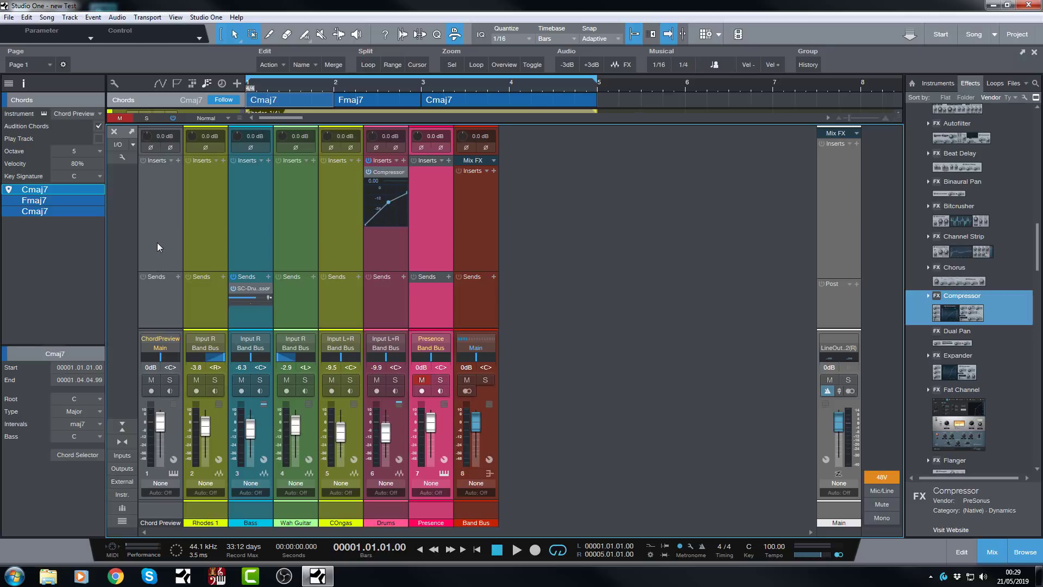
- Hide the Console with F3 to bring the Cmaj7–Fmaj7–Cmaj7 chord track back into view
key("F3")
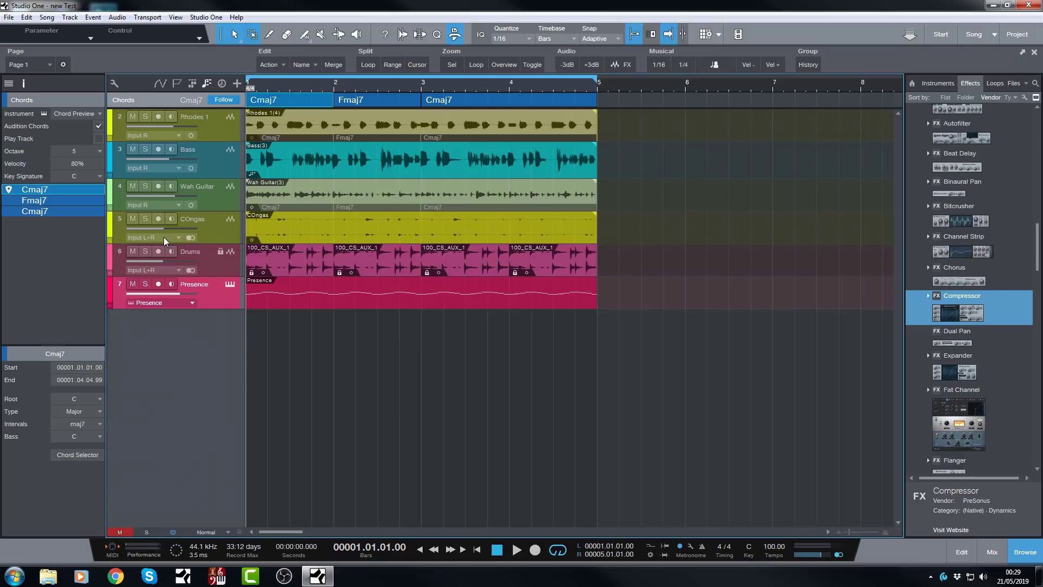
- Open the third Cmaj7 chord event in the Chord Selector
double_click(449, 103)
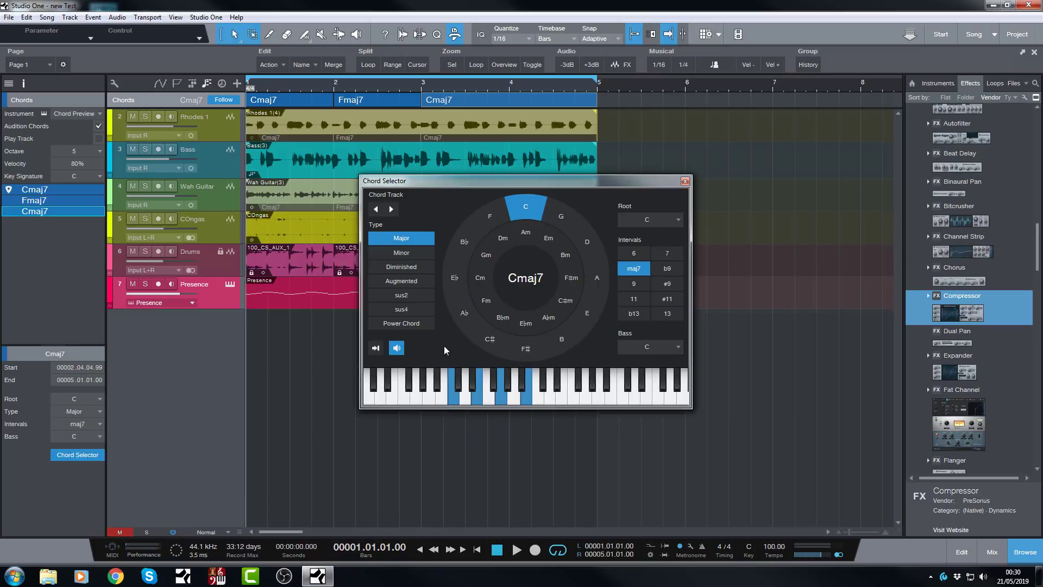
- Change the third chord from Cmaj7 to Dm with root D and Minor type
left_click(408, 251)
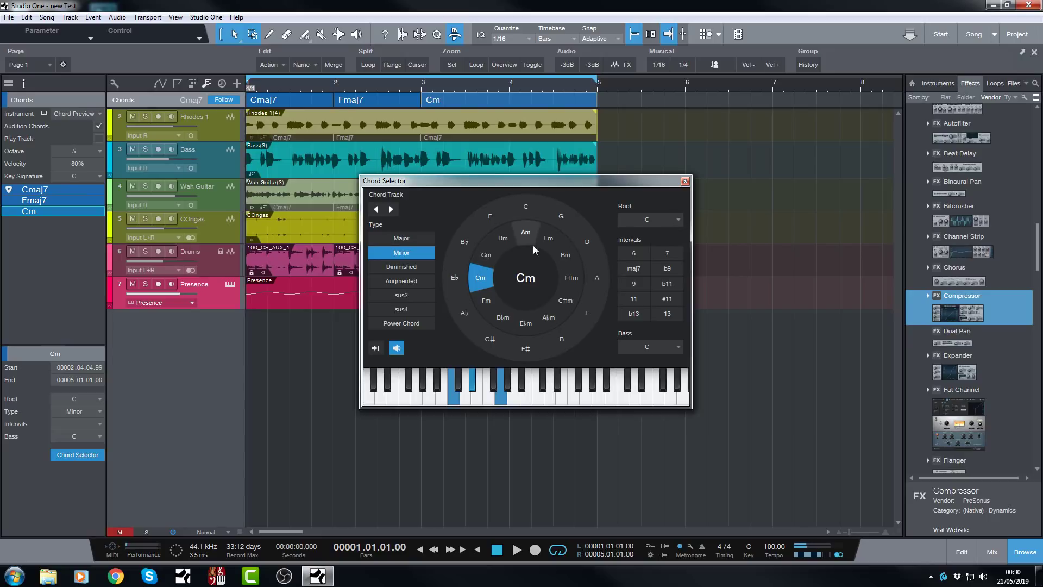
left_click(585, 241)
left_click(419, 250)
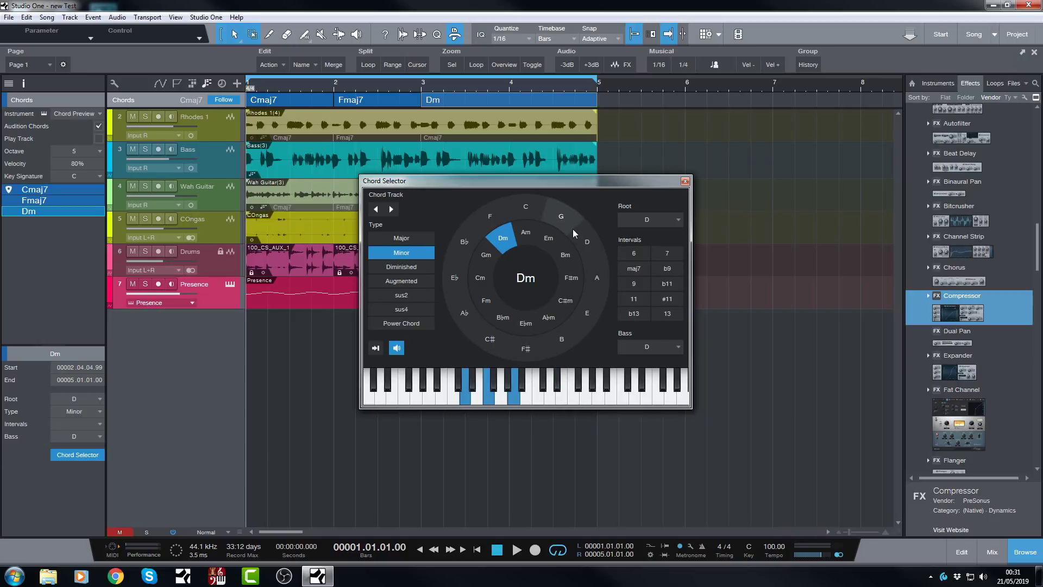
- Change the third chord to E♭maj7 and set the chord preview velocity to 64%
left_click(452, 279)
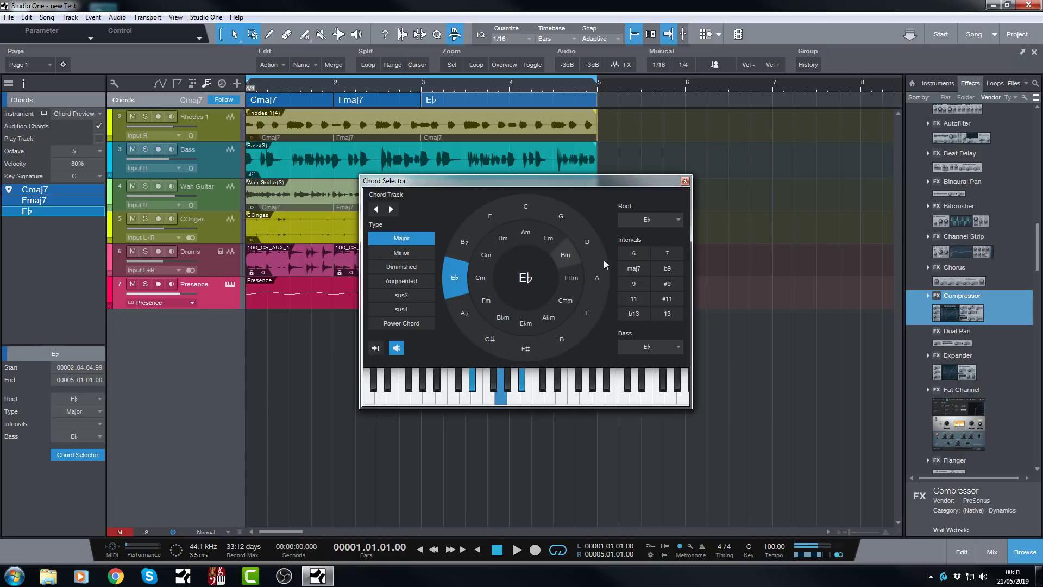
left_click(628, 266)
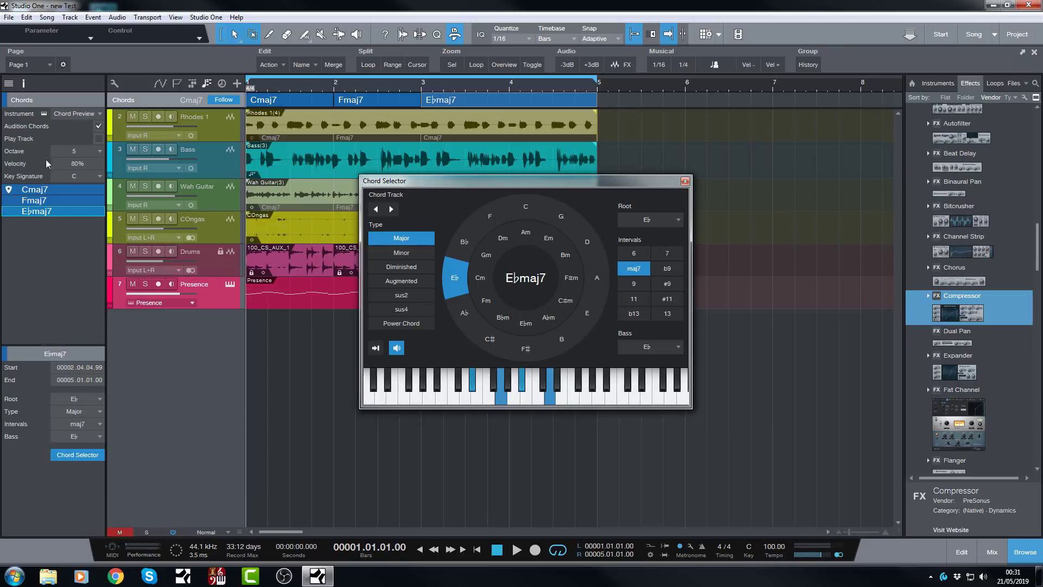
double_click(86, 163)
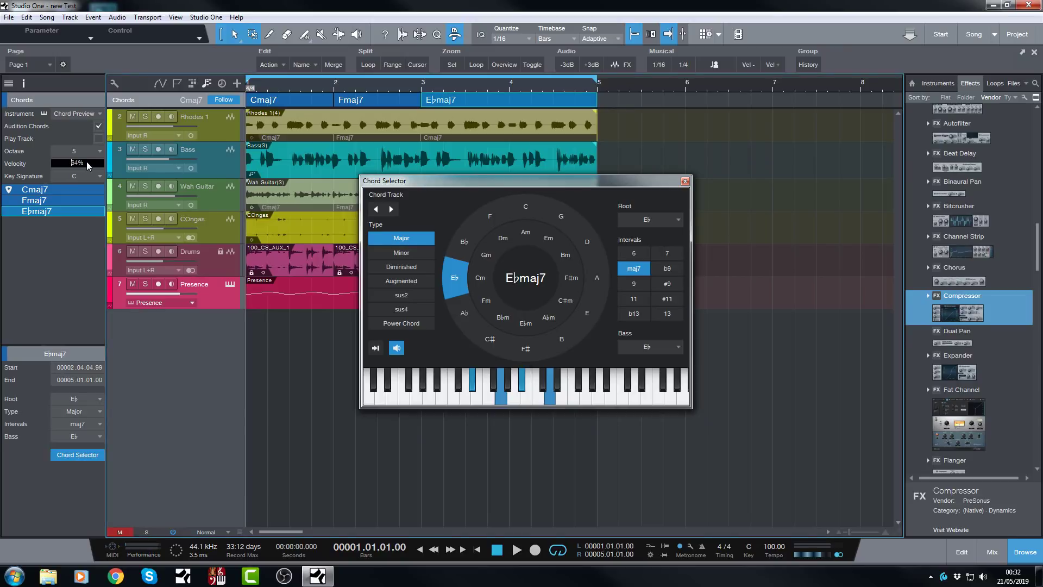
type("64")
left_click(65, 251)
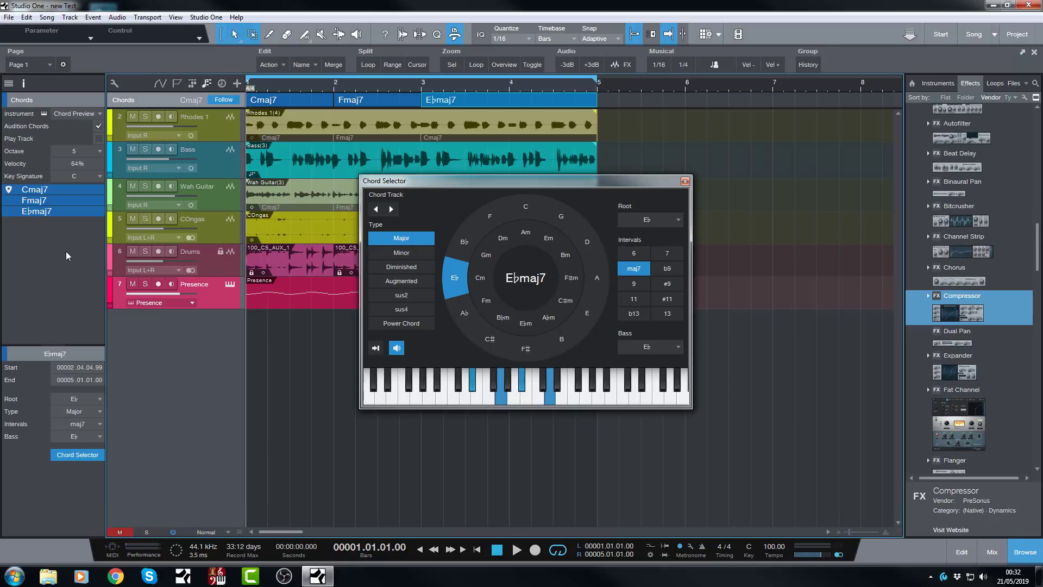
- Set the third chord back to C root (Cmaj7) and close the Chord Selector
left_click(525, 210)
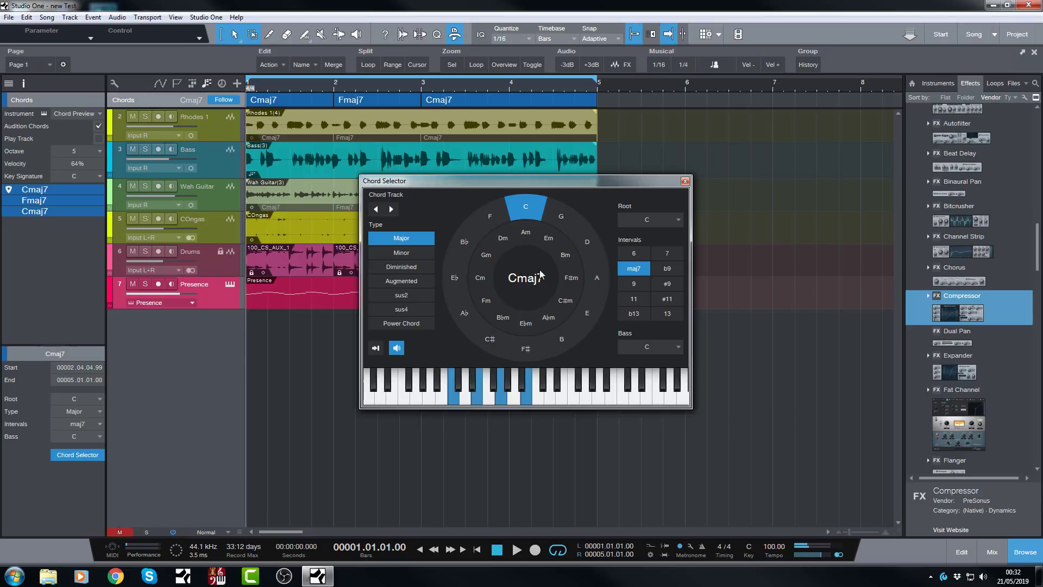
left_click(684, 182)
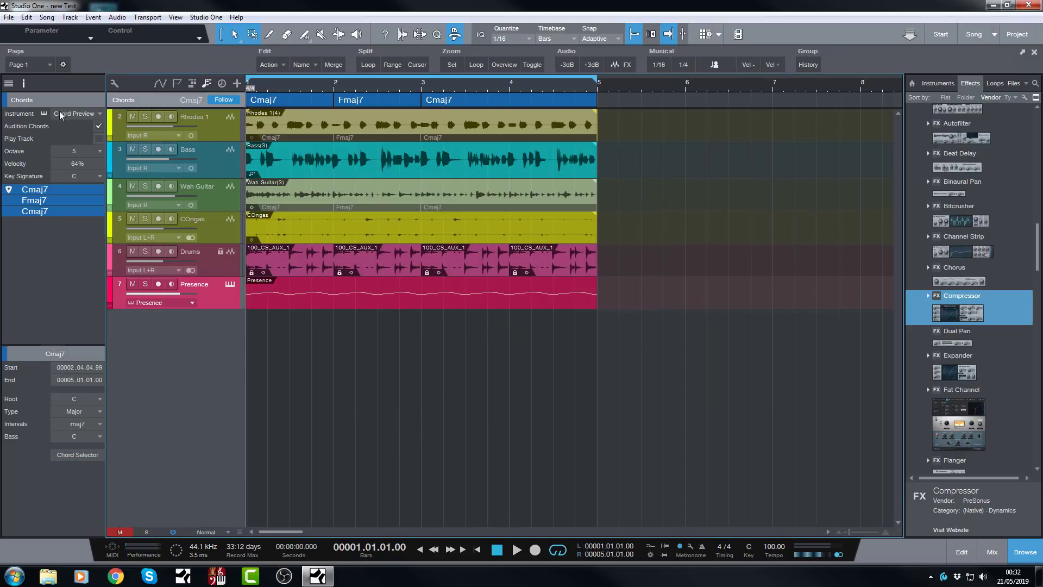
- Switch the chord track's preview instrument to Presence and audition the Cmaj7 and Fmaj7 chords
left_click(100, 114)
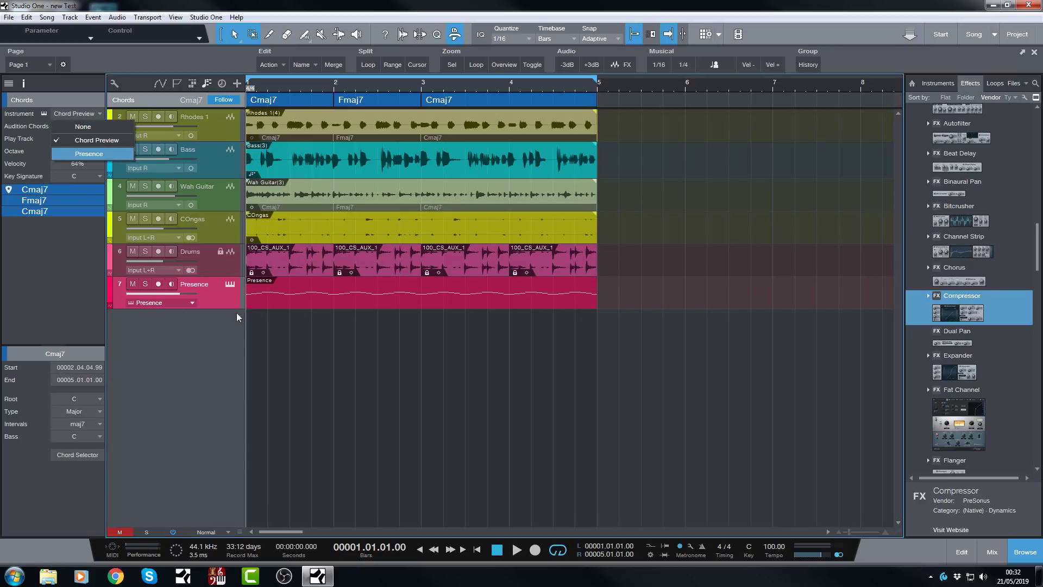
left_click(88, 154)
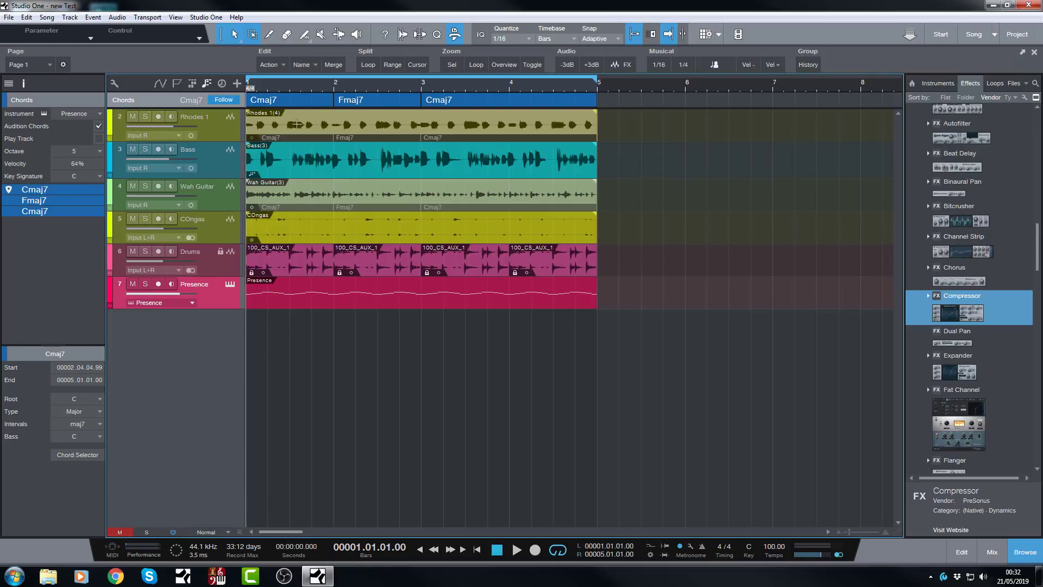
left_click(297, 98)
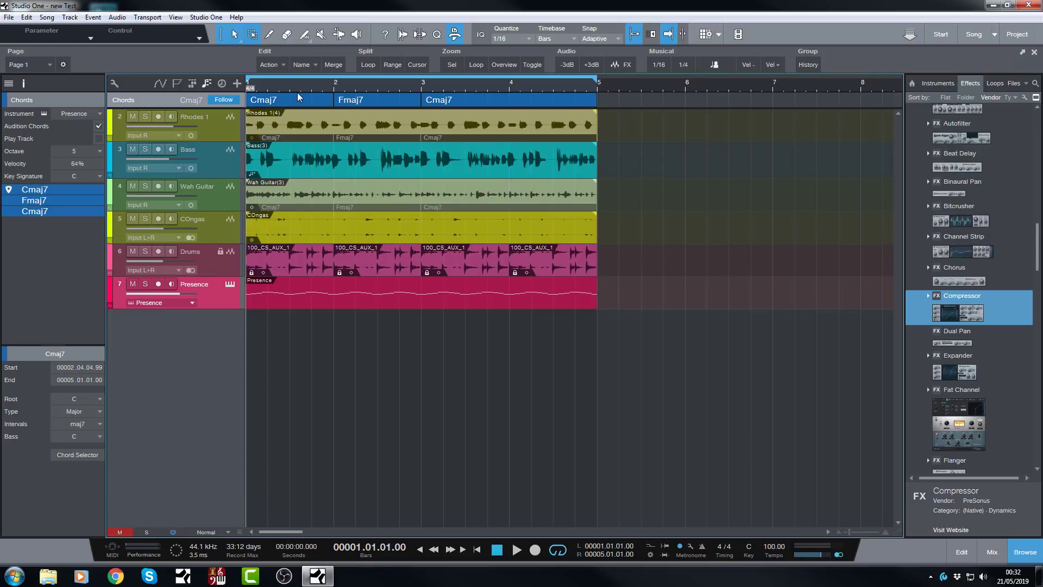
left_click(363, 99)
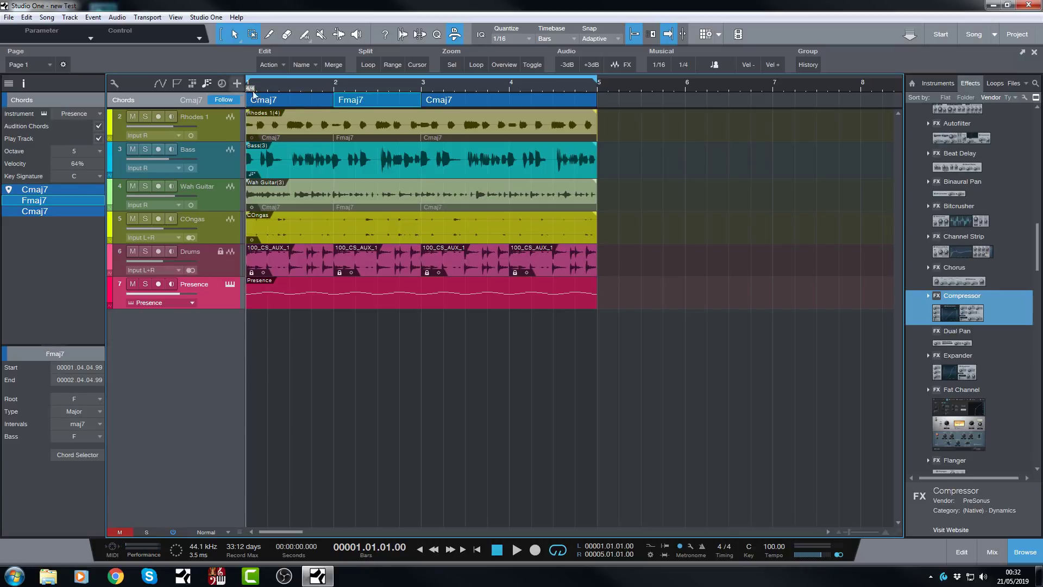
left_click(289, 94)
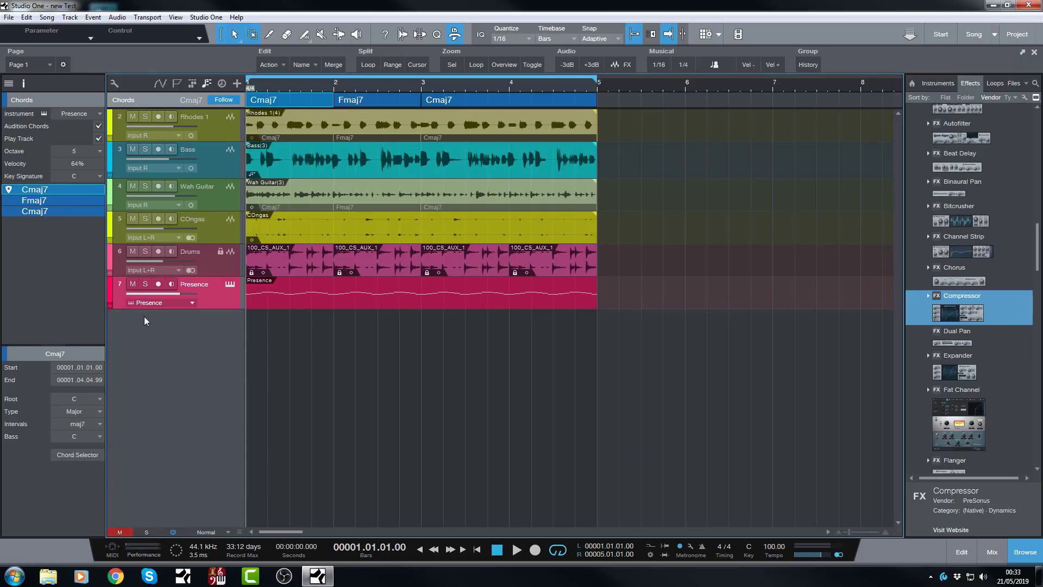
- Briefly check the mixer, then audition Fmaj7, the first Cmaj7 and the third Cmaj7 chord
key("F3")
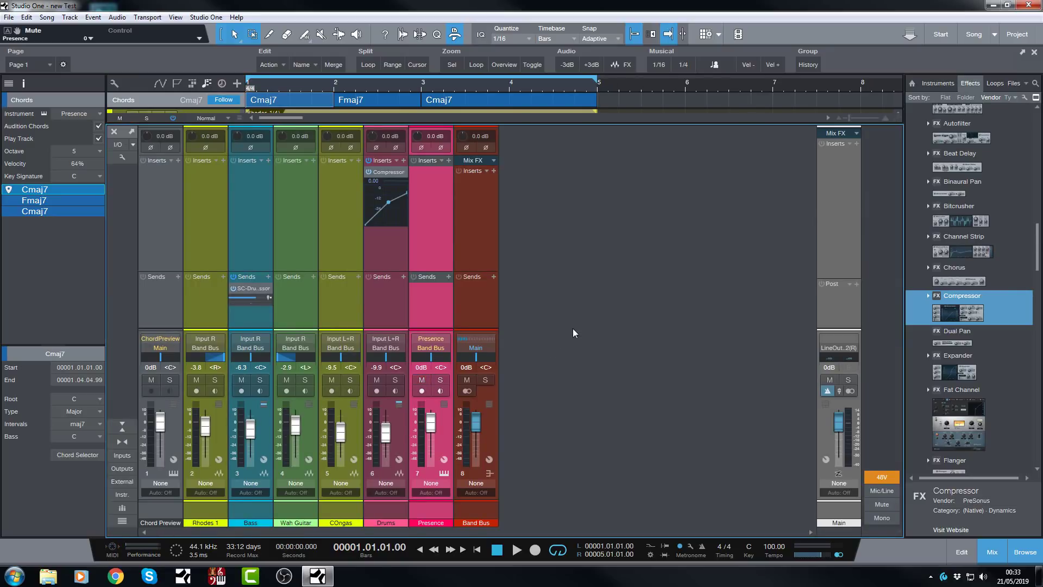
key("F3")
left_click(361, 99)
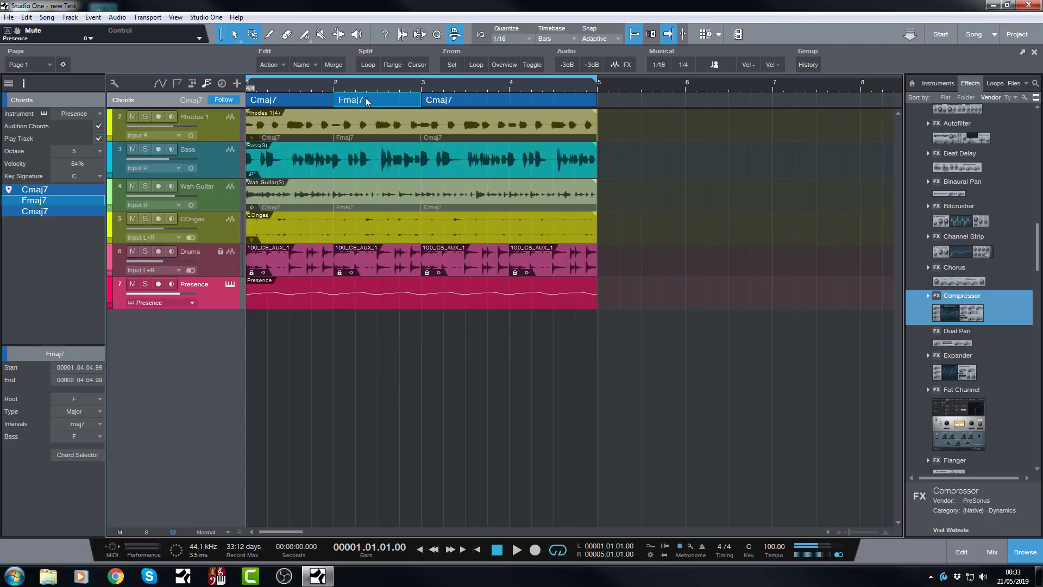
left_click(306, 99)
left_click(461, 99)
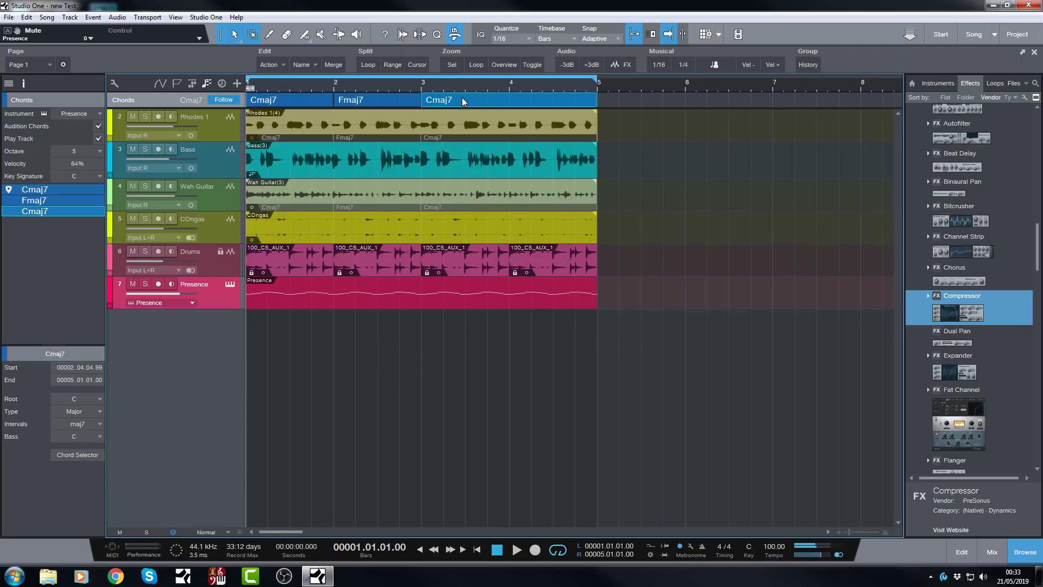